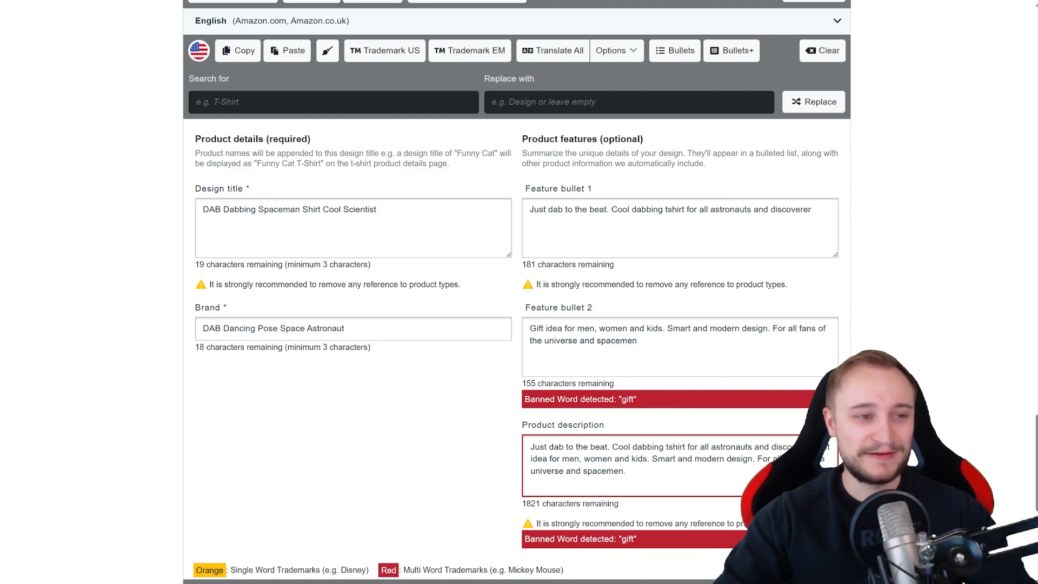
Review the standard t-shirt's astronaut artwork and the listing text, including the audience wording in feature bullet 2
{"action": "scroll", "coordinate": [379, 255], "scroll_direction": "up", "scroll_amount": 20}
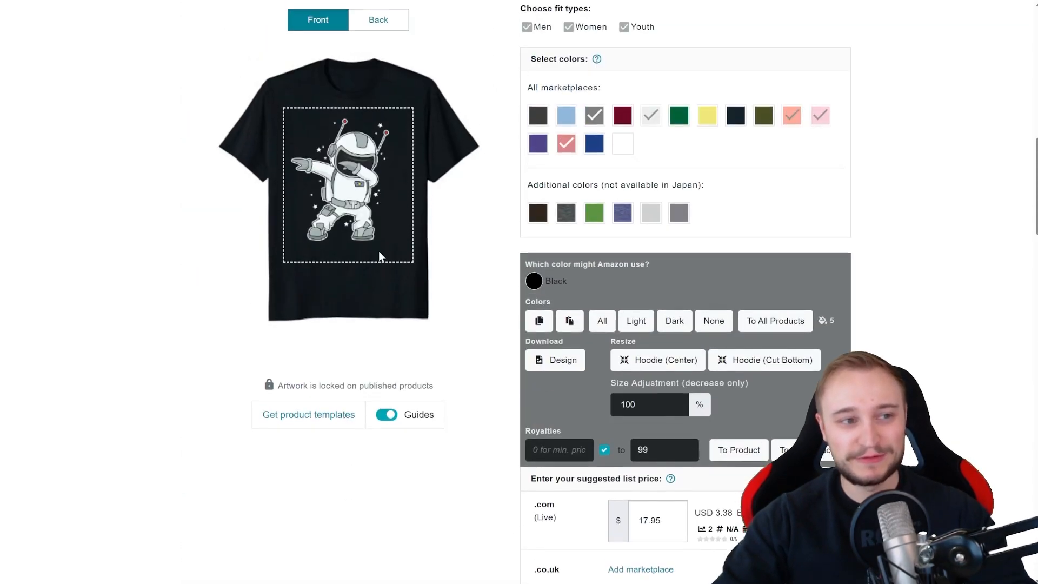
{"action": "scroll", "coordinate": [368, 258], "scroll_direction": "up", "scroll_amount": 2}
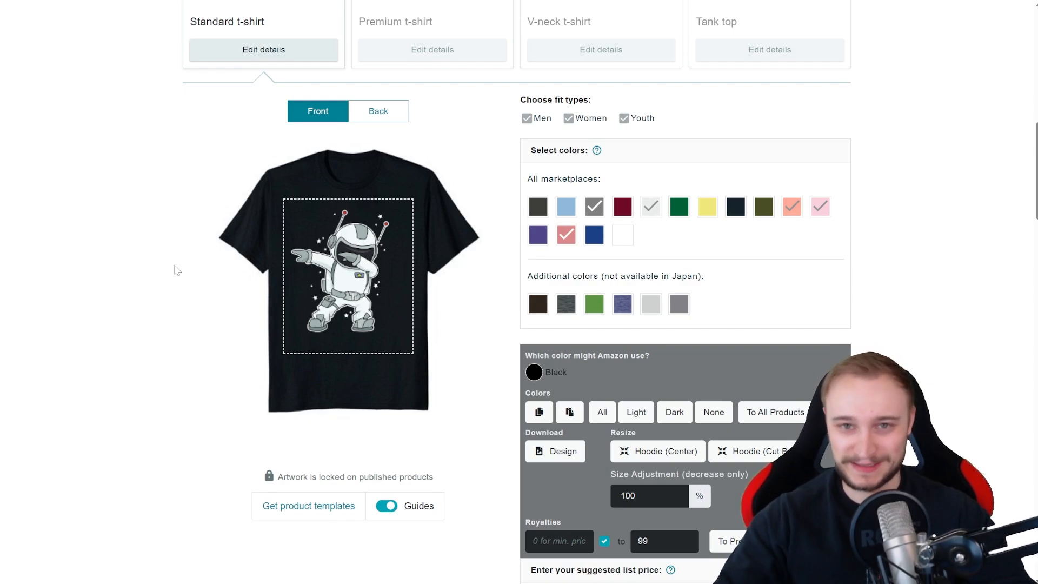
{"action": "scroll", "coordinate": [194, 282], "scroll_direction": "down", "scroll_amount": 15}
{"action": "scroll", "coordinate": [200, 291], "scroll_direction": "down", "scroll_amount": 9}
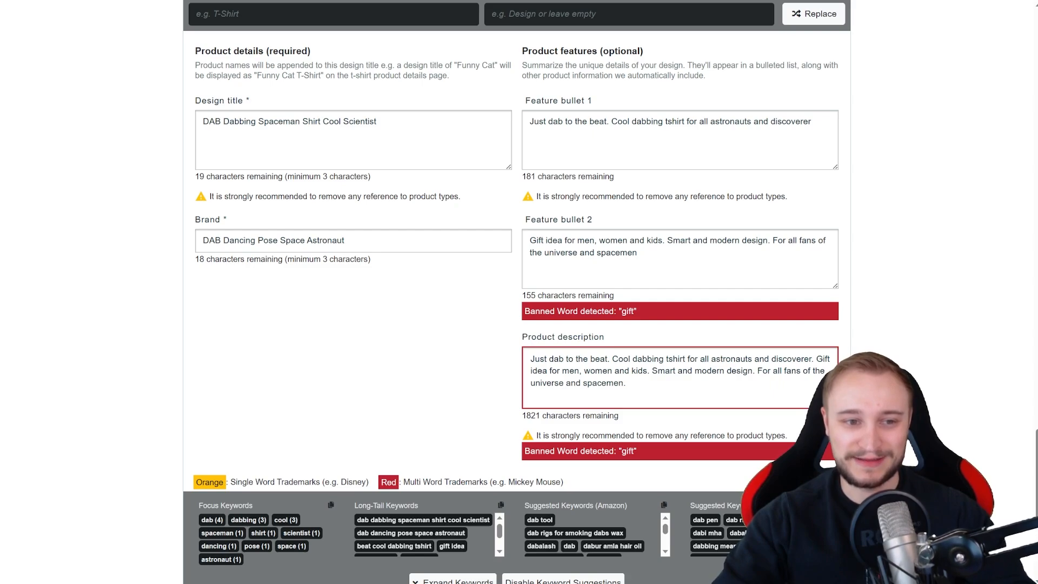
{"action": "left_click_drag", "start_coordinate": [578, 241], "coordinate": [589, 241]}
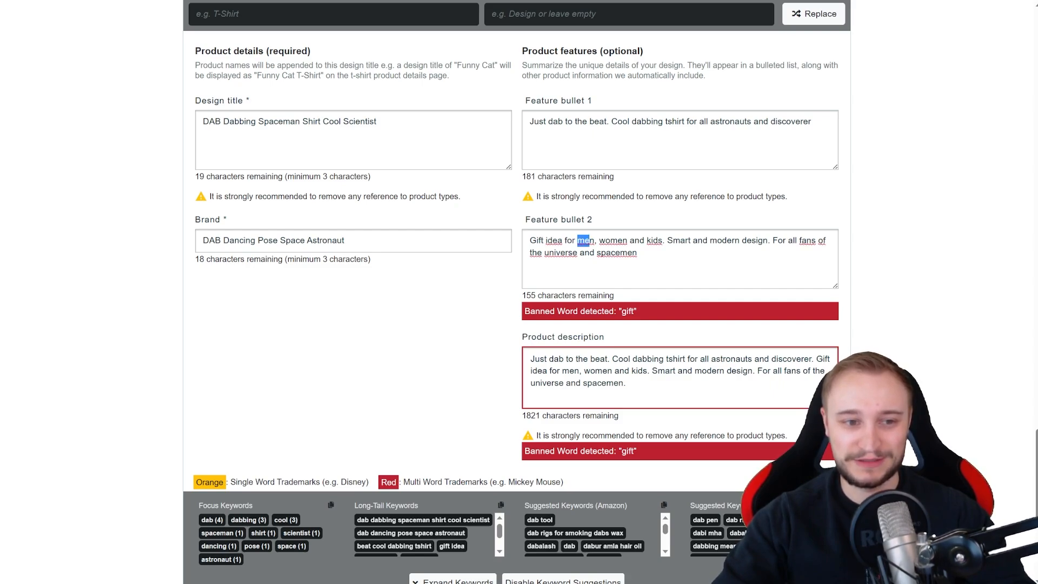
{"action": "left_click", "coordinate": [640, 240]}
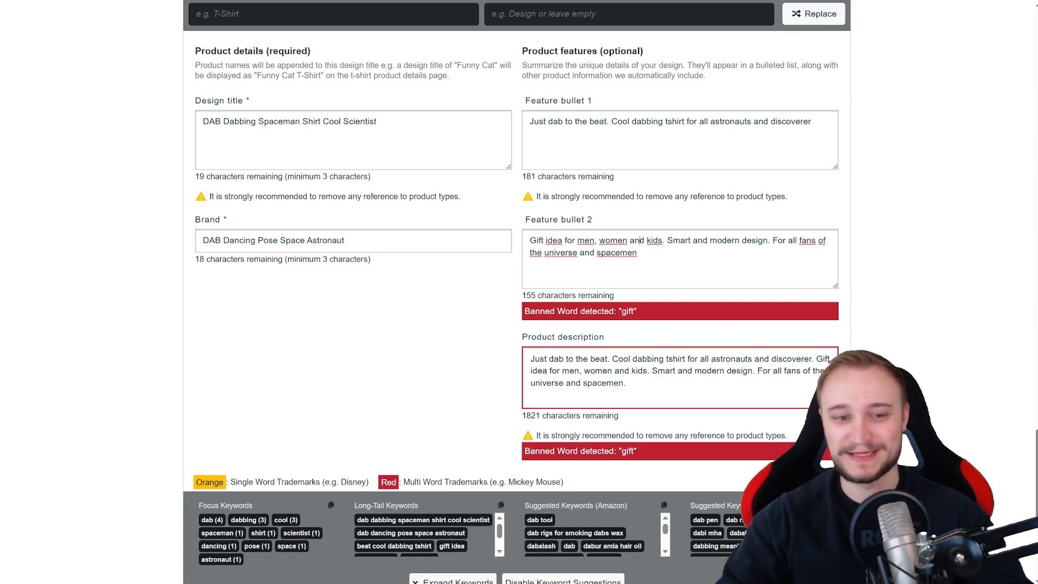
Examine the wording of the design title, especially "Shirt Cool Scientist", and the full brand text
{"action": "scroll", "coordinate": [896, 287], "scroll_direction": "up", "scroll_amount": 2}
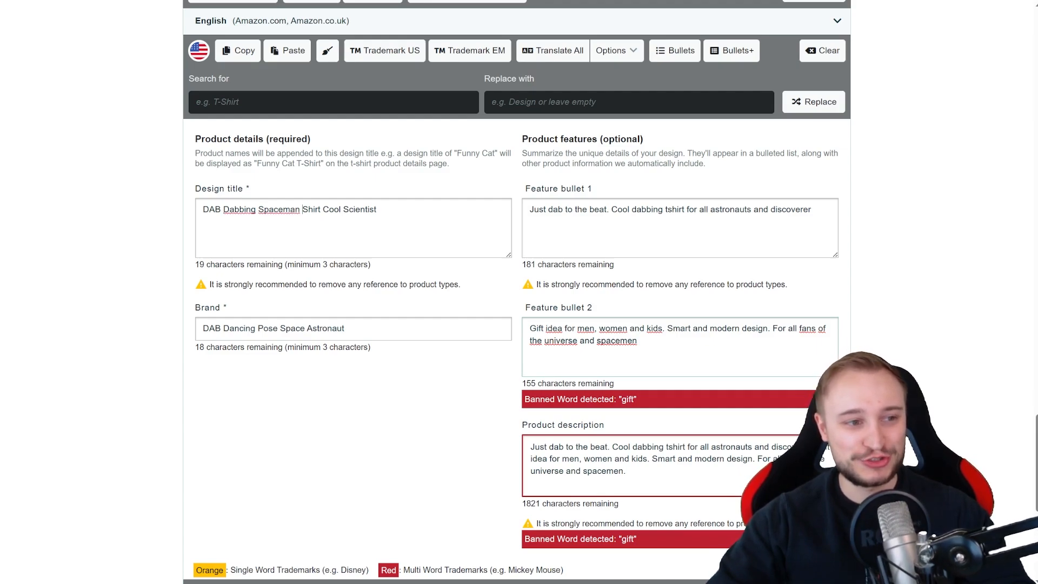
{"action": "left_click_drag", "start_coordinate": [303, 209], "coordinate": [377, 209]}
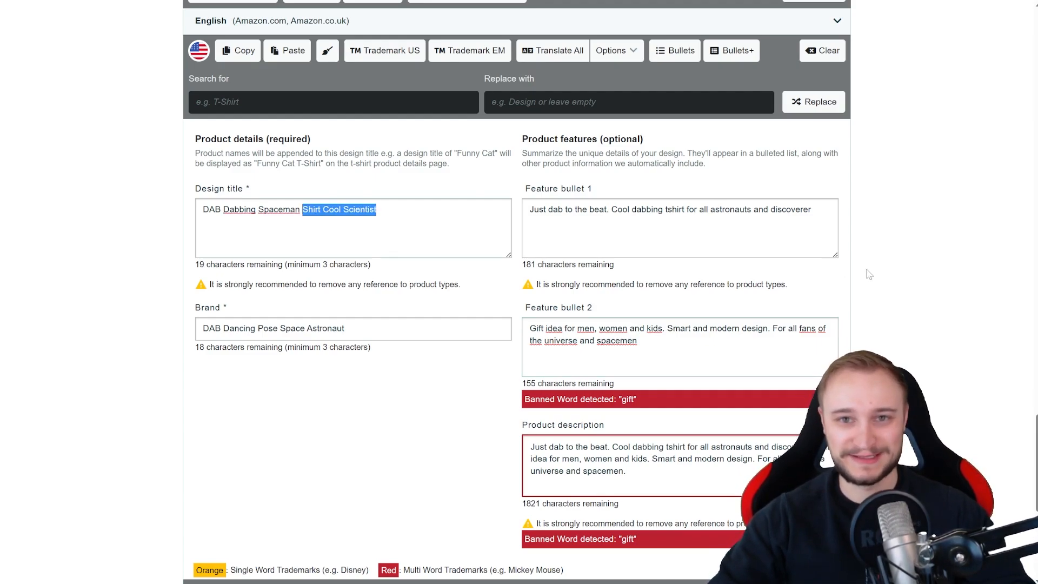
{"action": "left_click", "coordinate": [886, 379]}
{"action": "scroll", "coordinate": [703, 217], "scroll_direction": "up", "scroll_amount": 9}
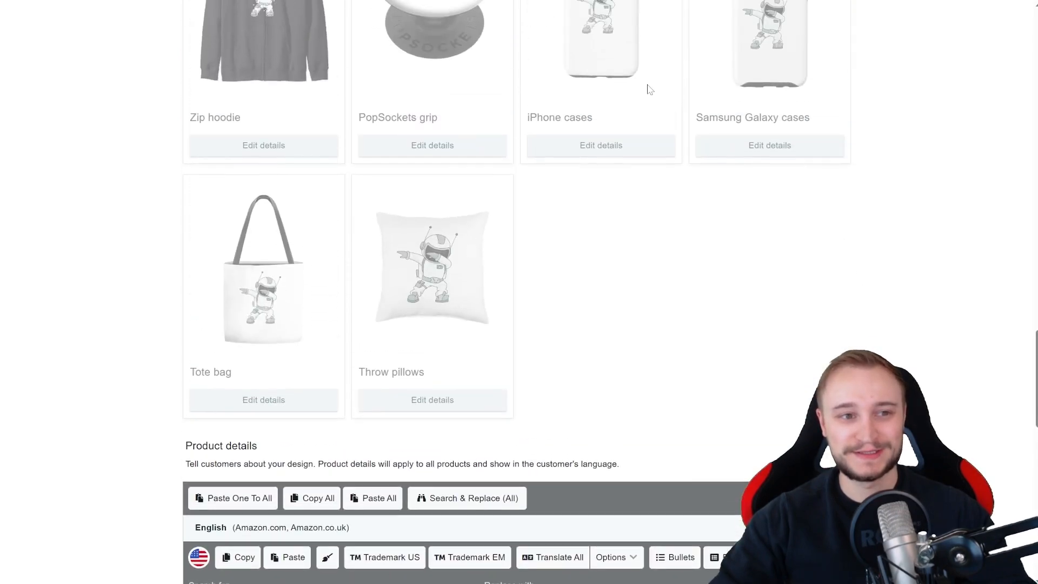
{"action": "scroll", "coordinate": [811, 340], "scroll_direction": "down", "scroll_amount": 6}
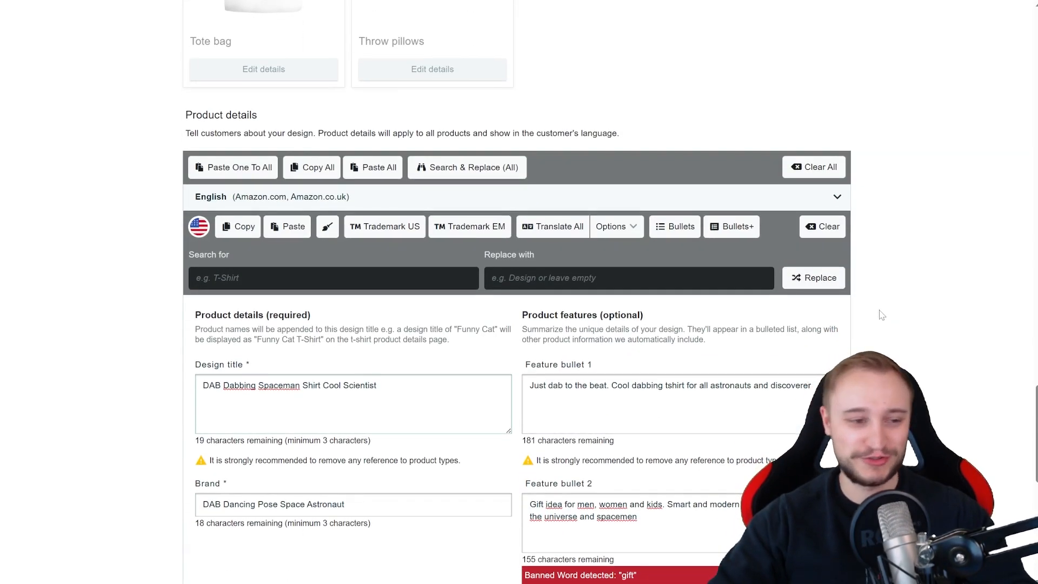
{"action": "scroll", "coordinate": [881, 315], "scroll_direction": "down", "scroll_amount": 2}
{"action": "double_click", "coordinate": [312, 297]}
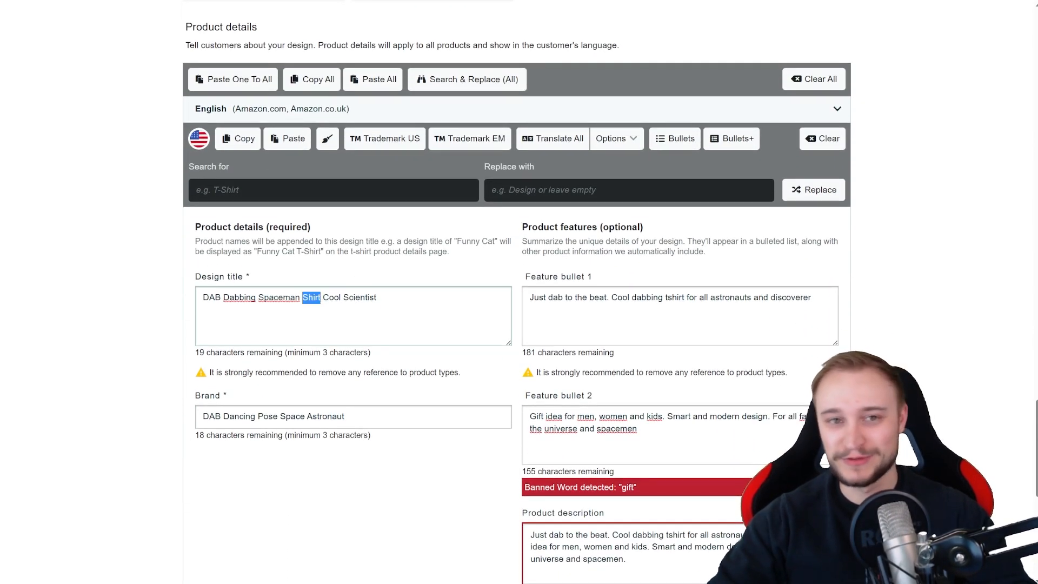
{"action": "left_click_drag", "start_coordinate": [378, 298], "coordinate": [324, 298]}
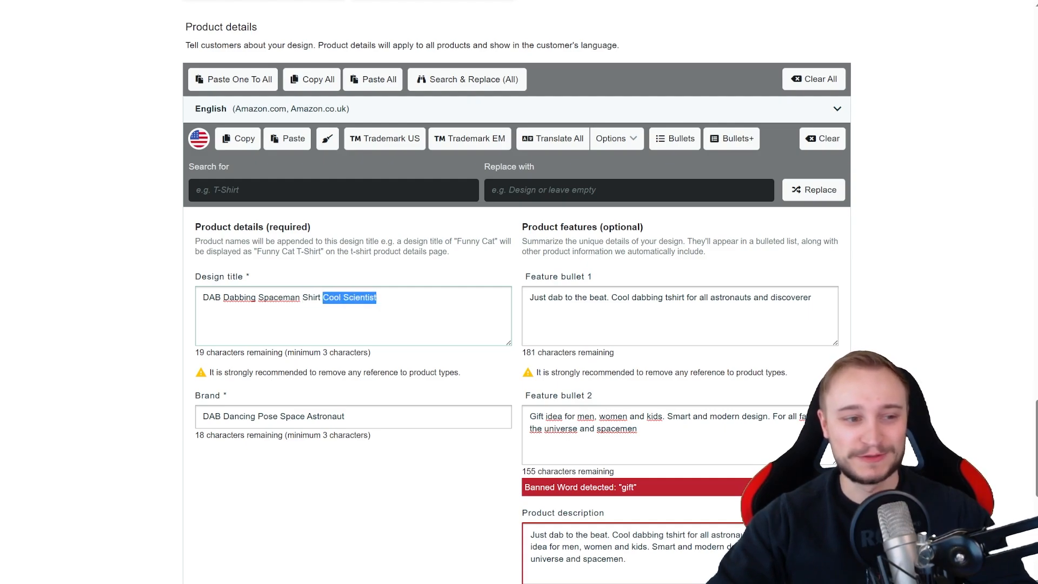
{"action": "left_click", "coordinate": [881, 310]}
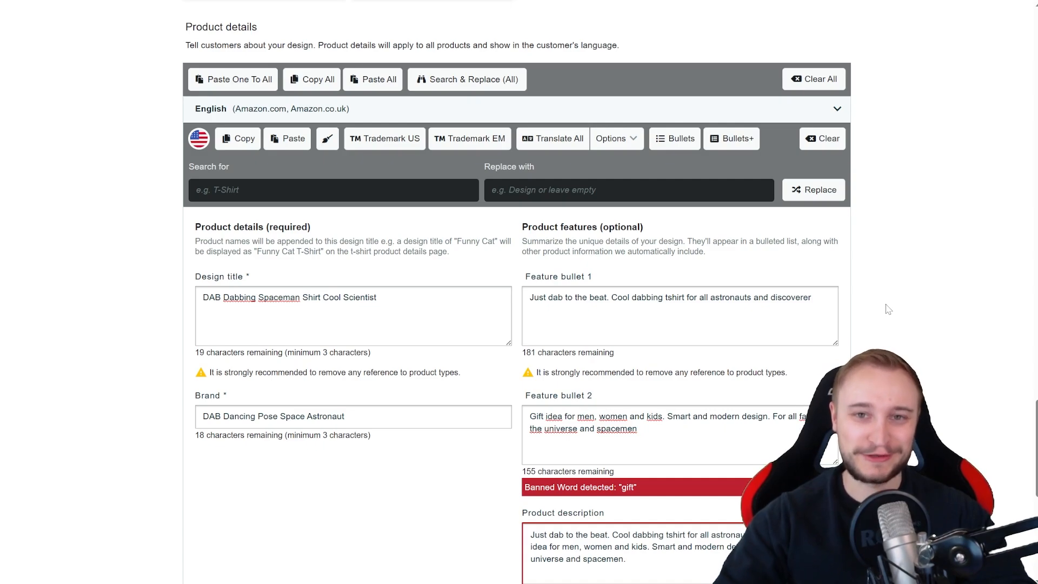
{"action": "double_click", "coordinate": [360, 298]}
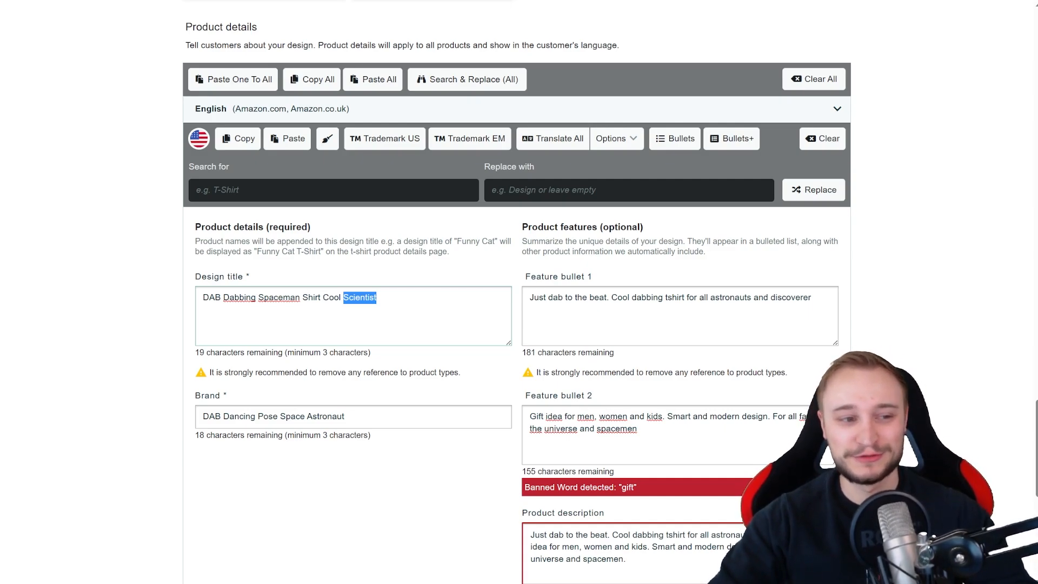
{"action": "left_click", "coordinate": [223, 385]}
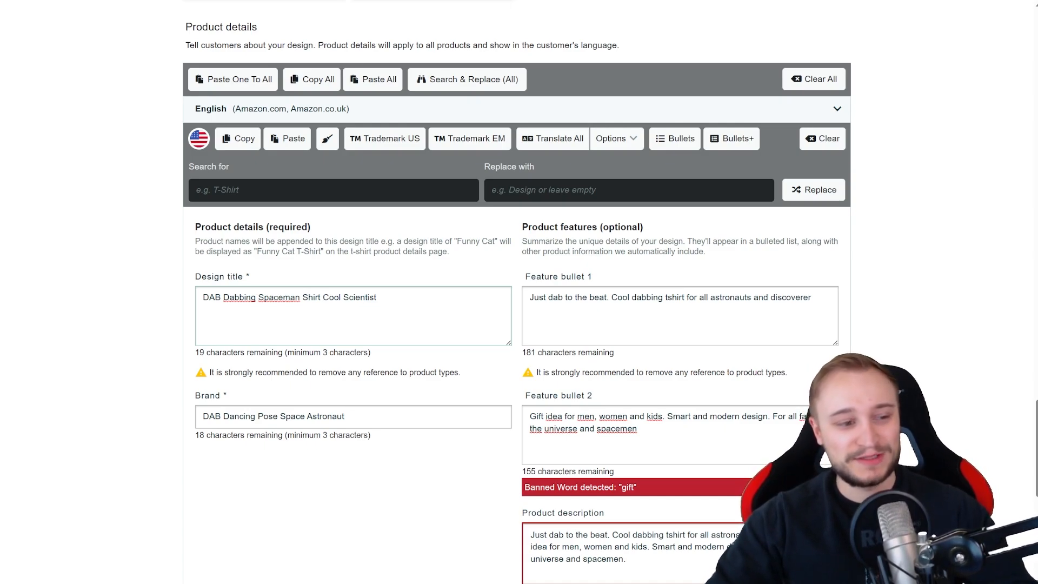
{"action": "left_click_drag", "start_coordinate": [203, 416], "coordinate": [215, 416]}
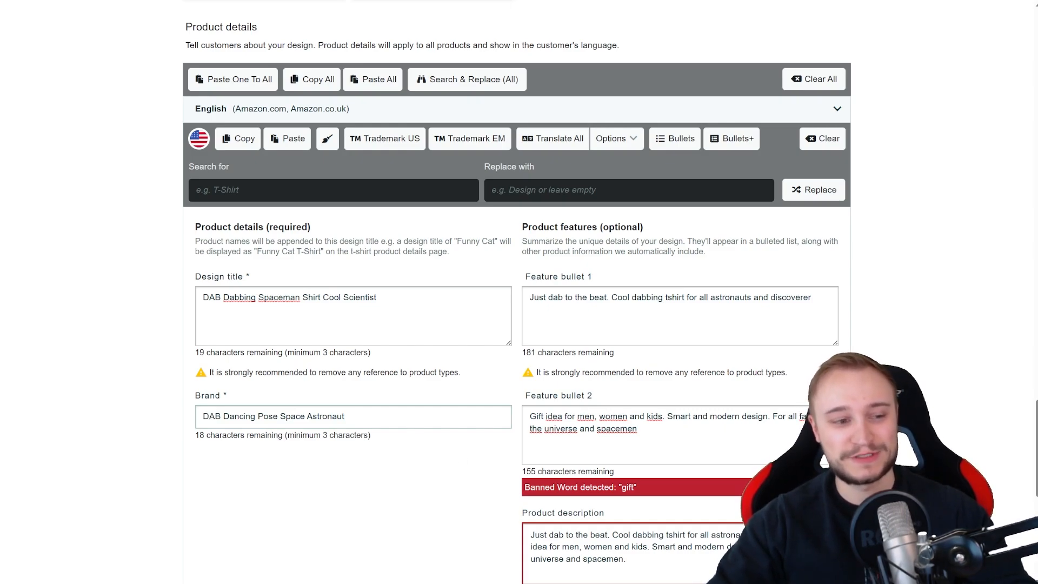
{"action": "left_click_drag", "start_coordinate": [349, 416], "coordinate": [158, 415]}
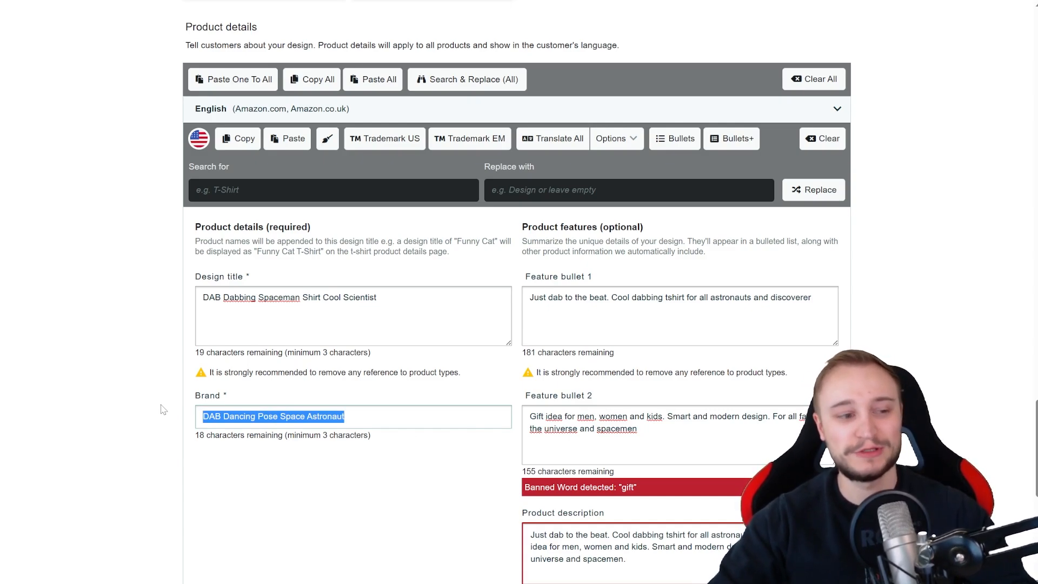
Examine feature bullet 1 phrase by phrase, covering "Just dab to the beat." and "Cool dabbing"
{"action": "left_click", "coordinate": [599, 298]}
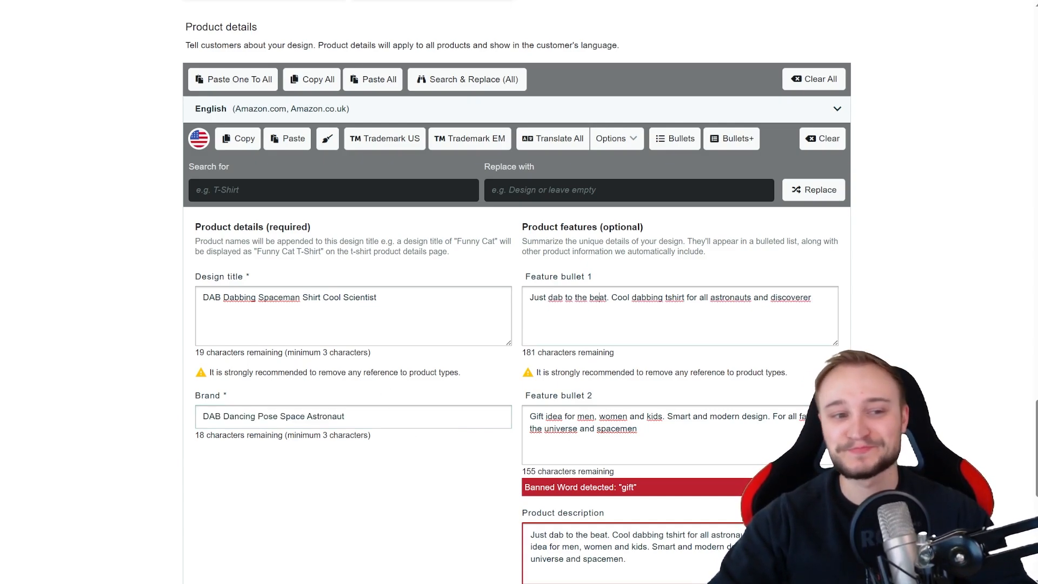
{"action": "left_click_drag", "start_coordinate": [611, 298], "coordinate": [529, 298]}
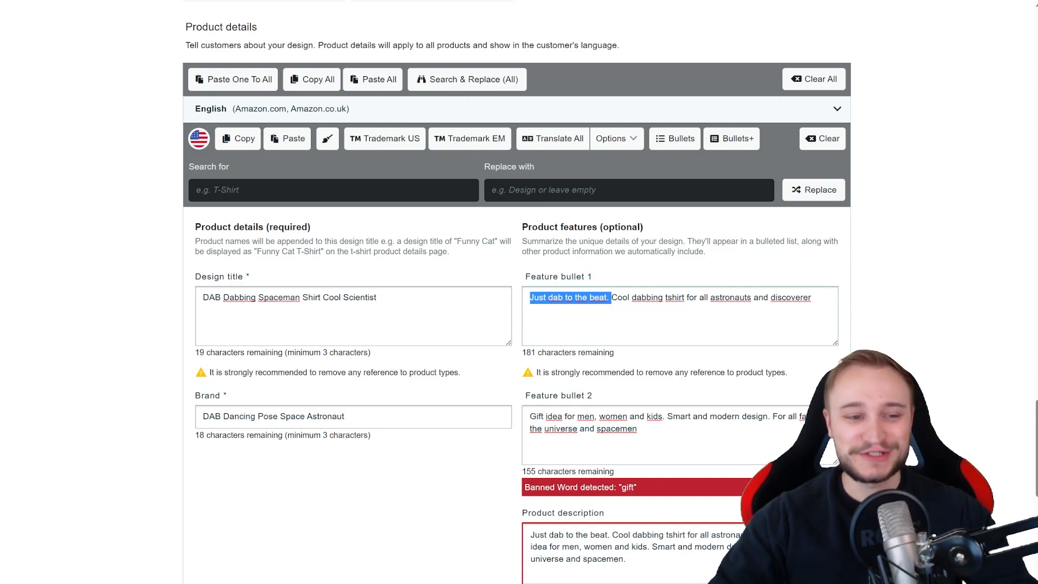
{"action": "left_click", "coordinate": [583, 298]}
{"action": "double_click", "coordinate": [555, 298]}
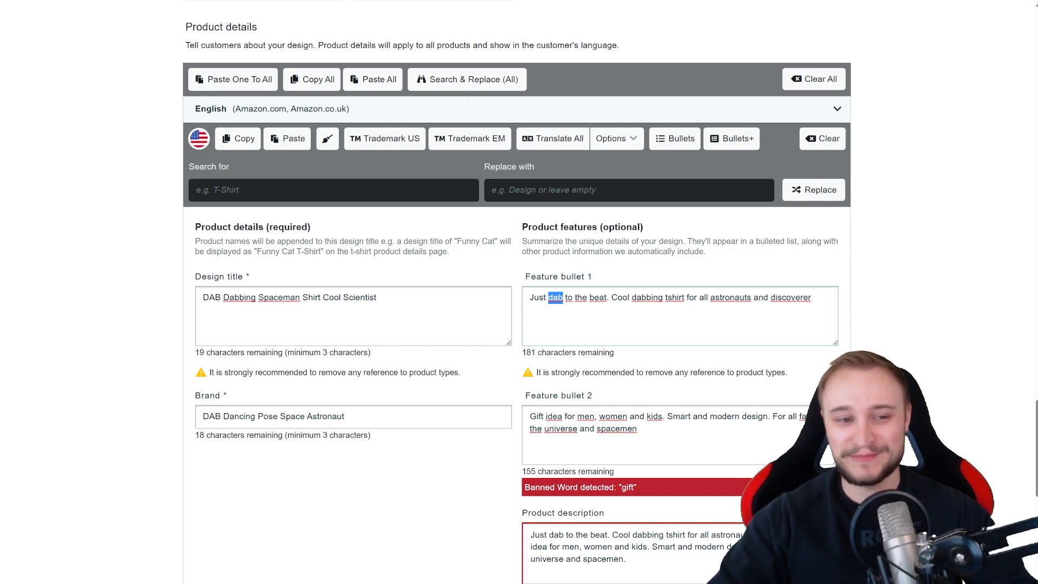
{"action": "left_click", "coordinate": [582, 298]}
{"action": "left_click_drag", "start_coordinate": [553, 297], "coordinate": [563, 297]}
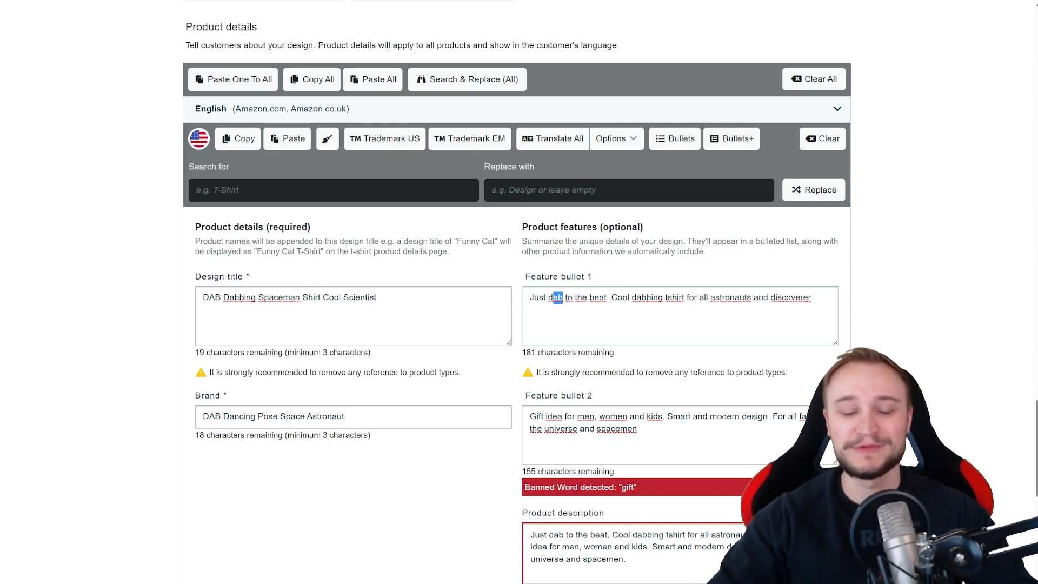
{"action": "left_click", "coordinate": [599, 298]}
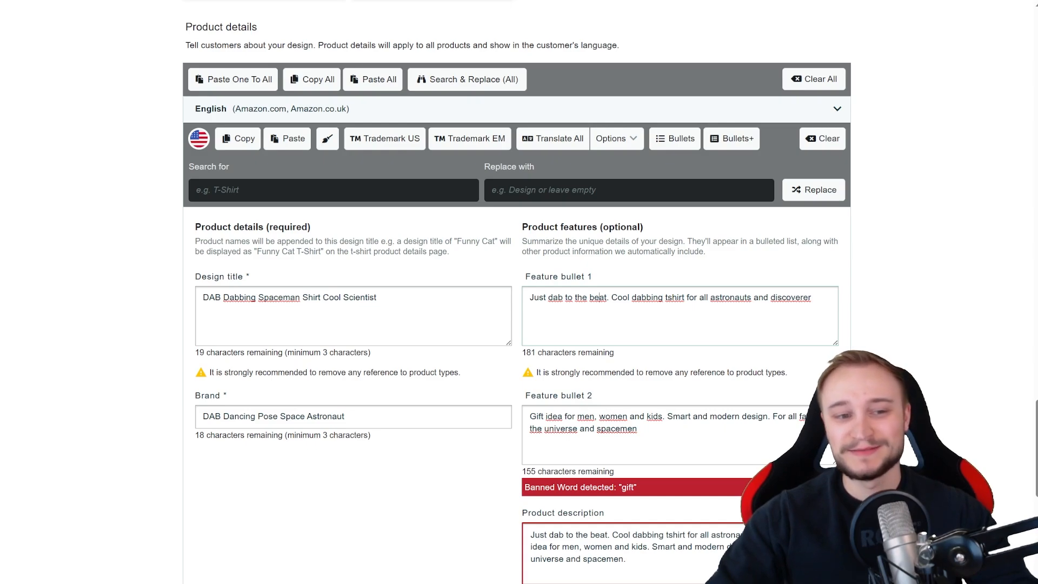
{"action": "key", "text": "shift+Right"}
{"action": "key", "text": "shift+Right"}
{"action": "key", "text": "shift+Right"}
{"action": "key", "text": "shift+Right"}
{"action": "key", "text": "shift+Right"}
{"action": "key", "text": "shift+Right"}
{"action": "key", "text": "shift+Right"}
{"action": "key", "text": "shift+Right"}
{"action": "key", "text": "shift+Right"}
{"action": "key", "text": "shift+Right"}
{"action": "key", "text": "shift+Right"}
{"action": "key", "text": "shift+Right"}
{"action": "key", "text": "shift+Right"}
{"action": "key", "text": "shift+Left"}
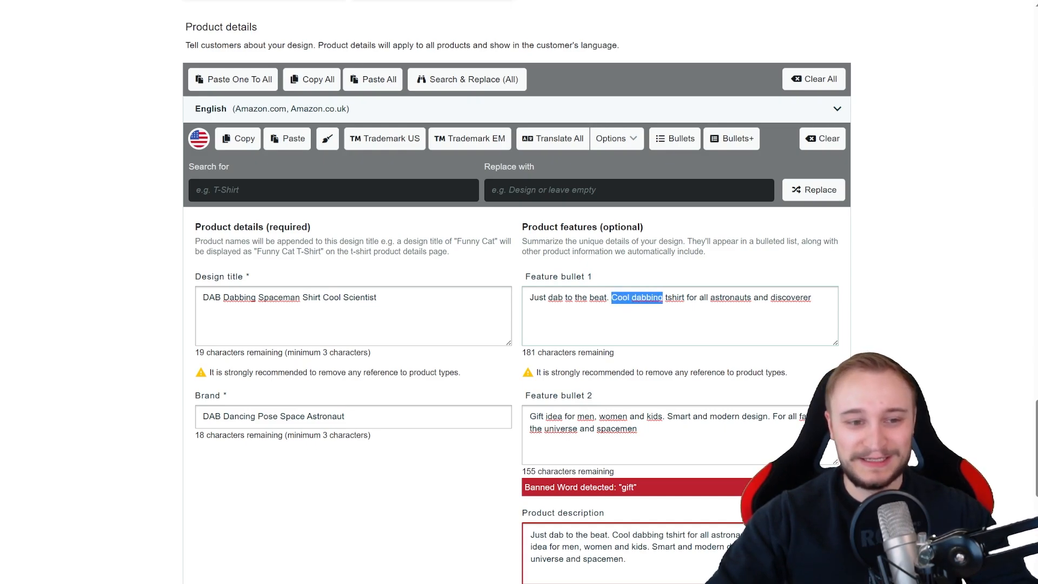
{"action": "left_click", "coordinate": [715, 325]}
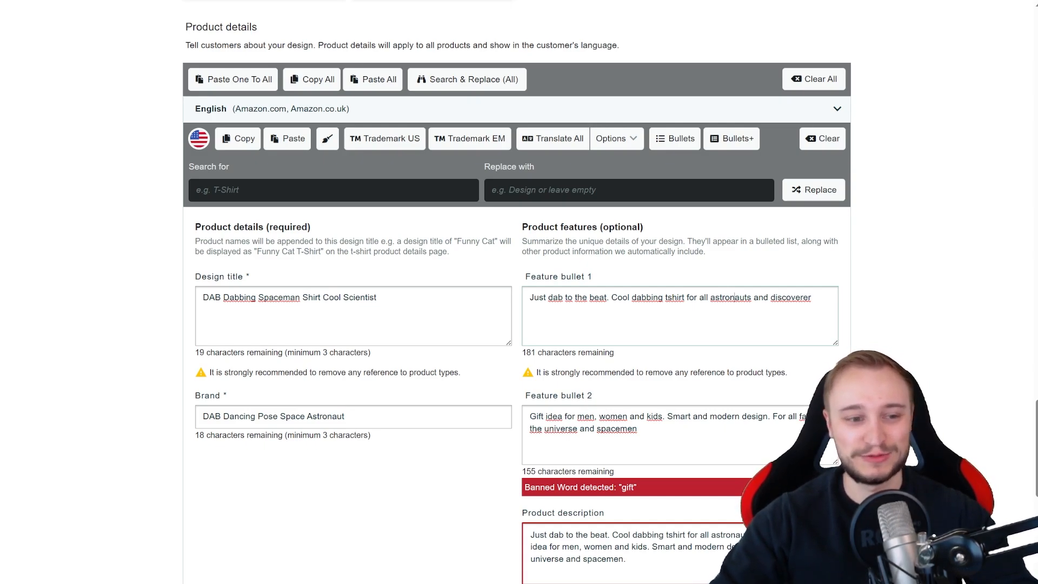
Compare the shirt artwork with feature bullet 2's closing phrase "For all fans of the universe and spacemen" and the product description
{"action": "scroll", "coordinate": [516, 292], "scroll_direction": "down", "scroll_amount": 2}
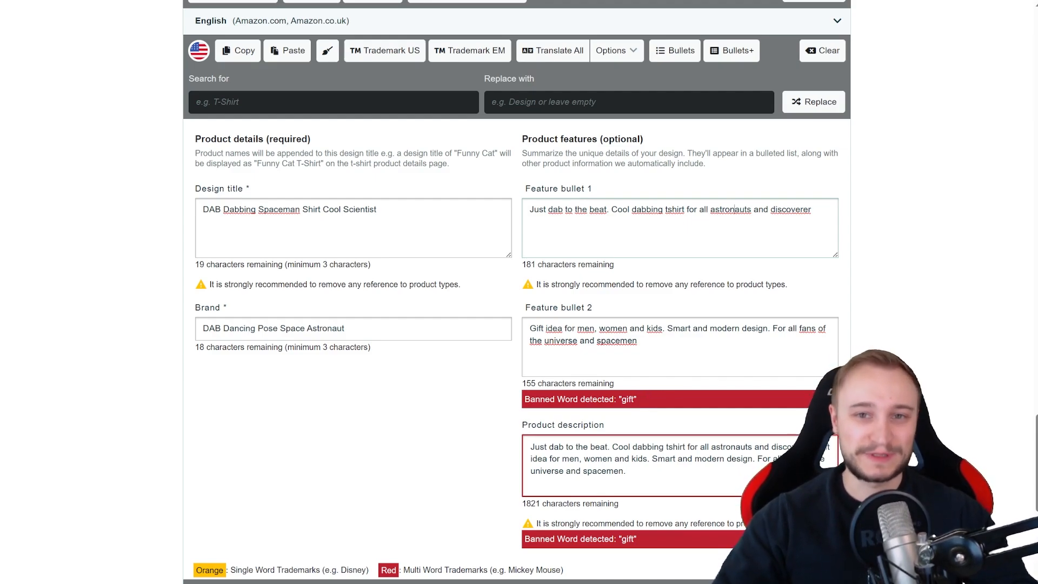
{"action": "scroll", "coordinate": [722, 300], "scroll_direction": "up", "scroll_amount": 20}
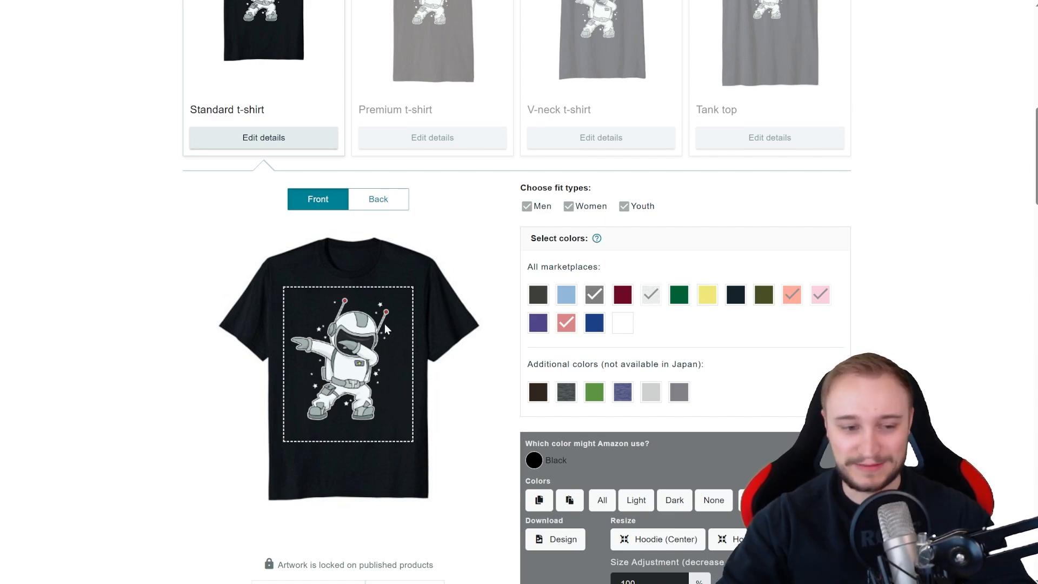
{"action": "scroll", "coordinate": [384, 323], "scroll_direction": "down", "scroll_amount": 10}
{"action": "scroll", "coordinate": [595, 285], "scroll_direction": "down", "scroll_amount": 10}
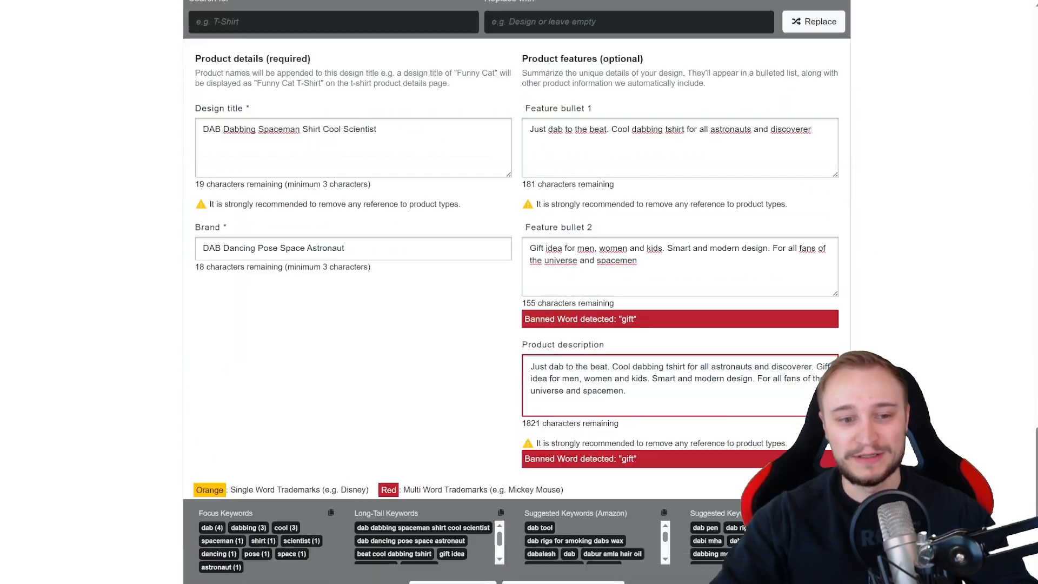
{"action": "left_click_drag", "start_coordinate": [640, 254], "coordinate": [773, 240]}
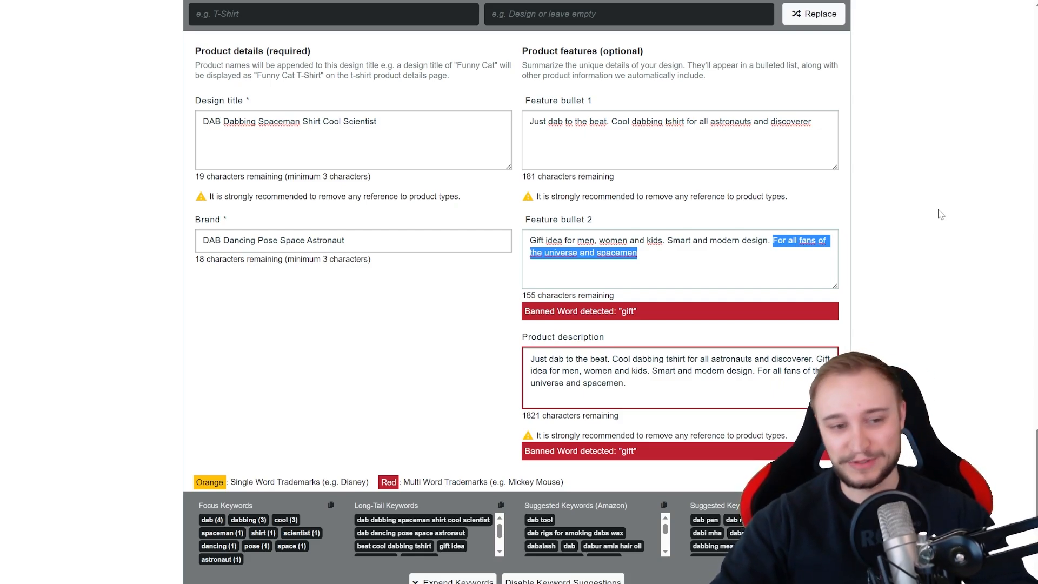
{"action": "scroll", "coordinate": [941, 217], "scroll_direction": "up", "scroll_amount": 2}
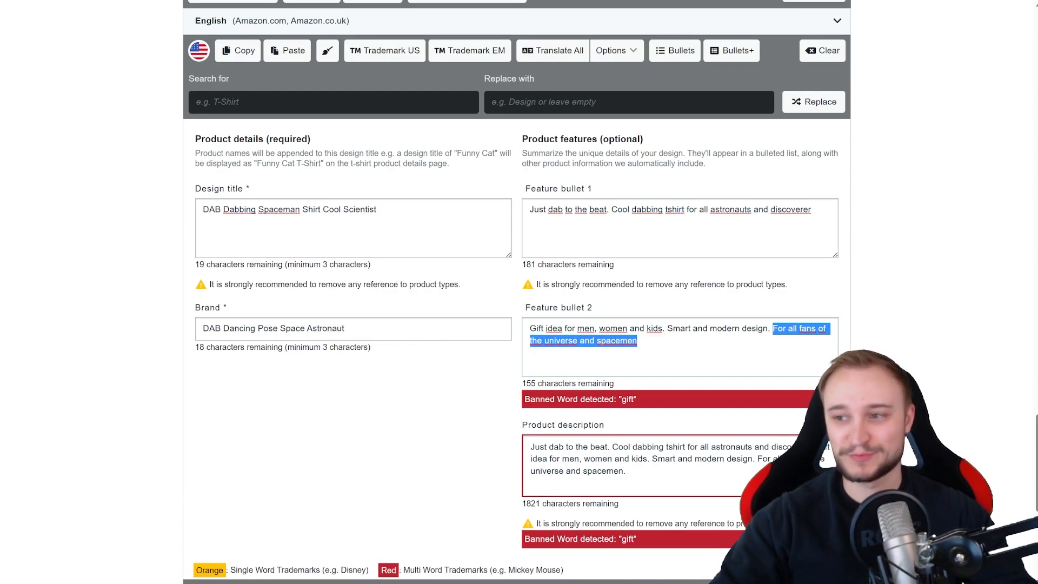
{"action": "left_click", "coordinate": [627, 472]}
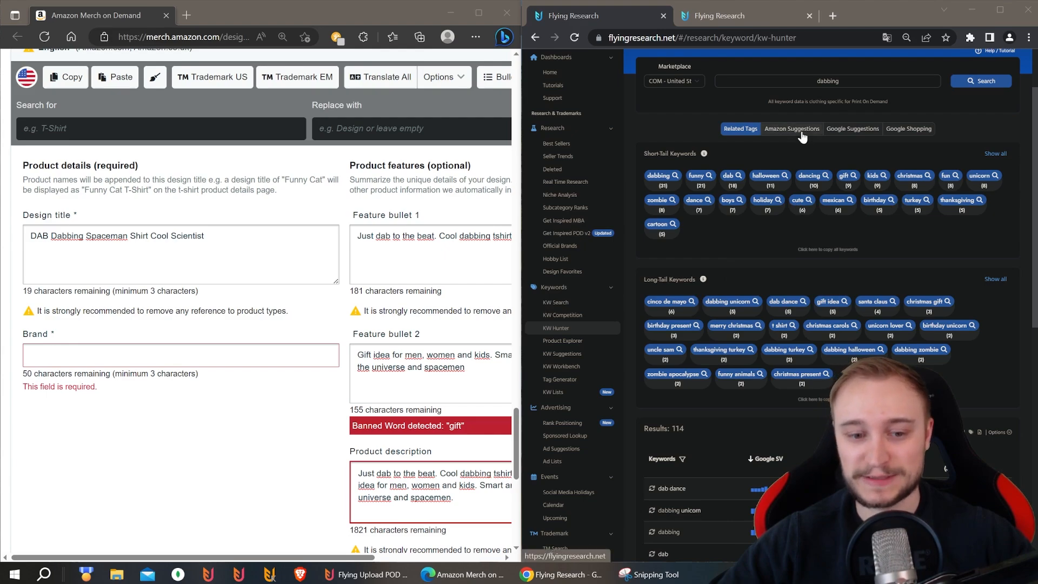
In Flying Research, examine the search volumes of the related keywords for "dabbing", including the Amazon suggestions
{"action": "scroll", "coordinate": [811, 216], "scroll_direction": "down", "scroll_amount": 5}
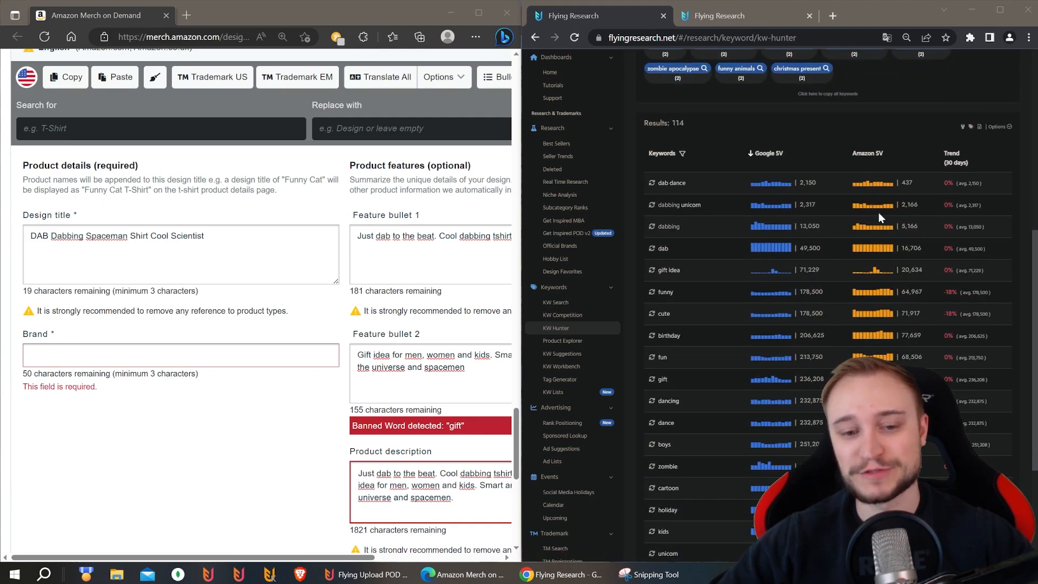
{"action": "left_click", "coordinate": [882, 215]}
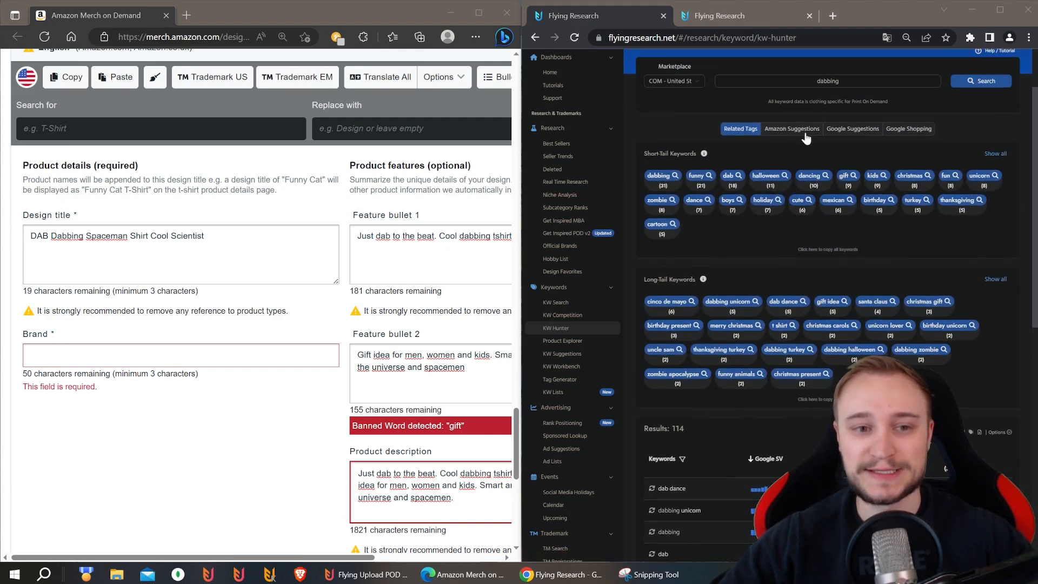
{"action": "left_click", "coordinate": [806, 132]}
{"action": "scroll", "coordinate": [795, 232], "scroll_direction": "down", "scroll_amount": 3}
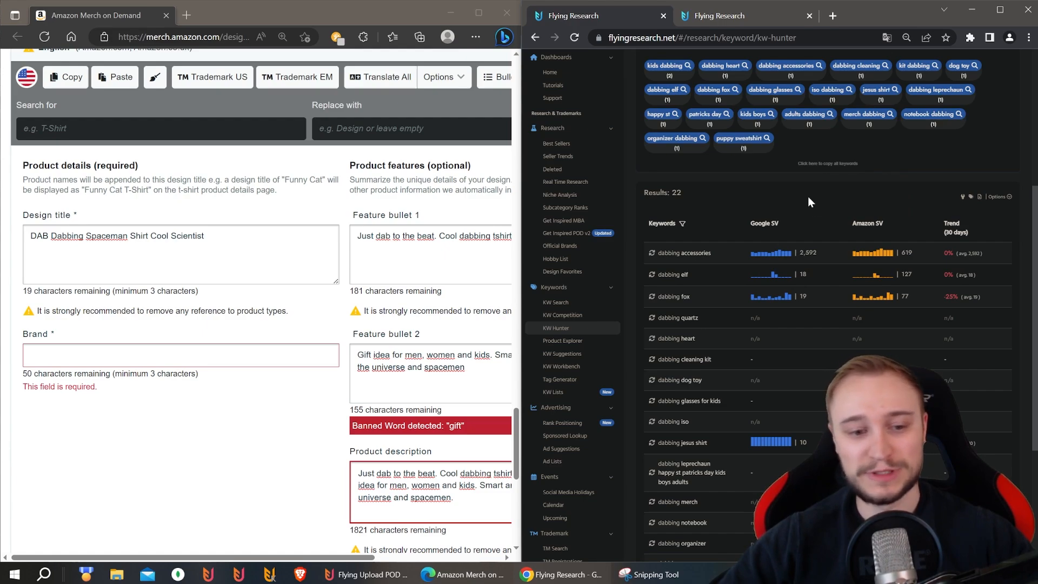
{"action": "scroll", "coordinate": [794, 201], "scroll_direction": "down", "scroll_amount": 2}
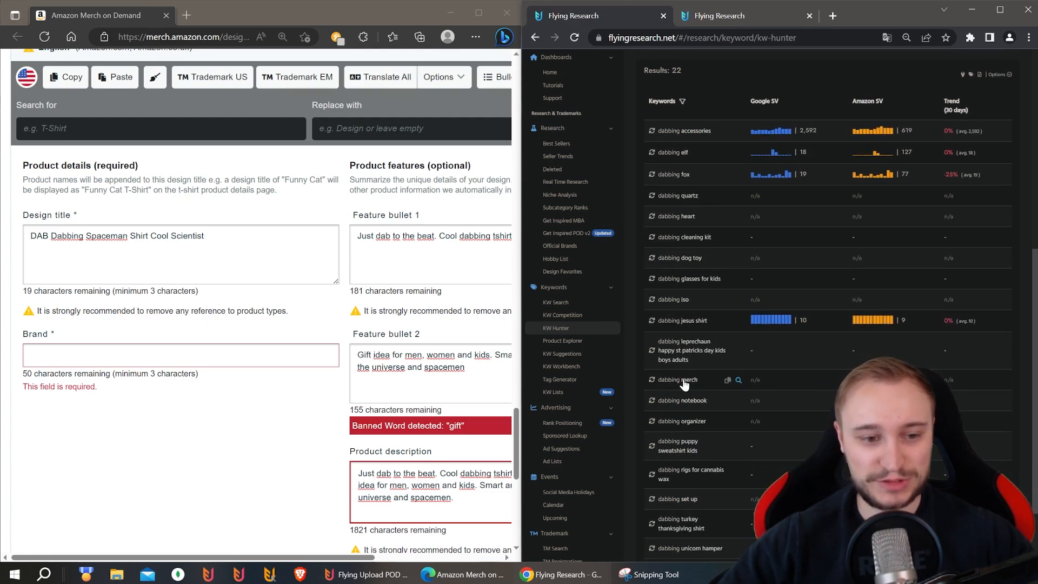
Enter "Dabbing Merch DAB" as the listing's brand
{"action": "left_click", "coordinate": [330, 356]}
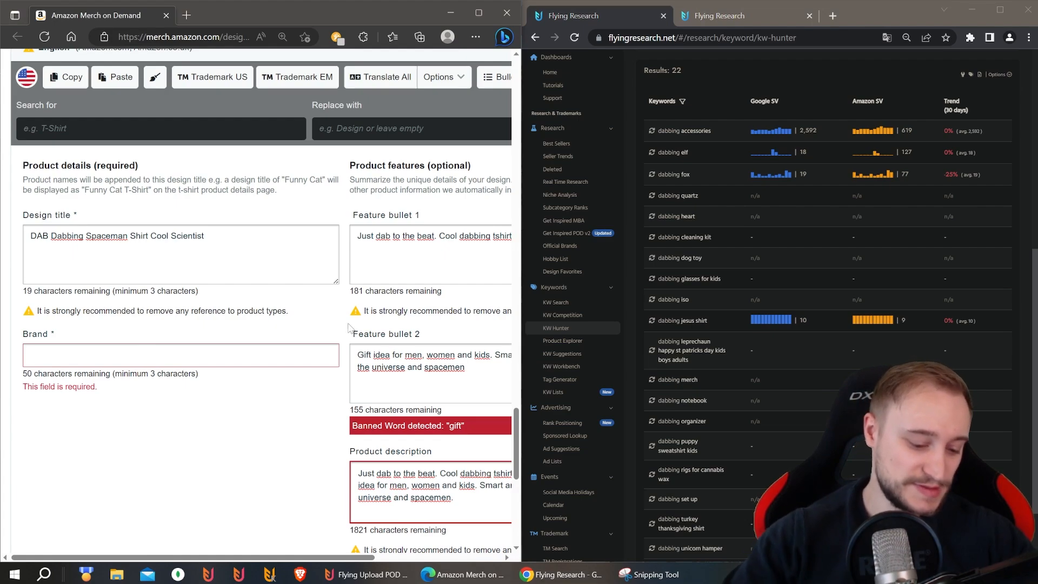
{"action": "type", "text": "Dabbing"}
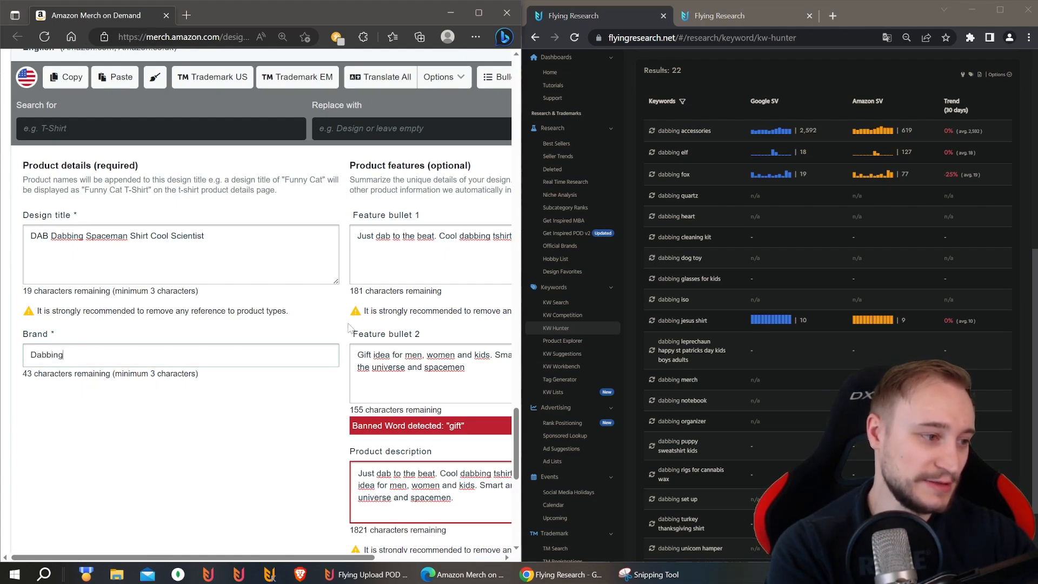
{"action": "type", "text": " Merch"}
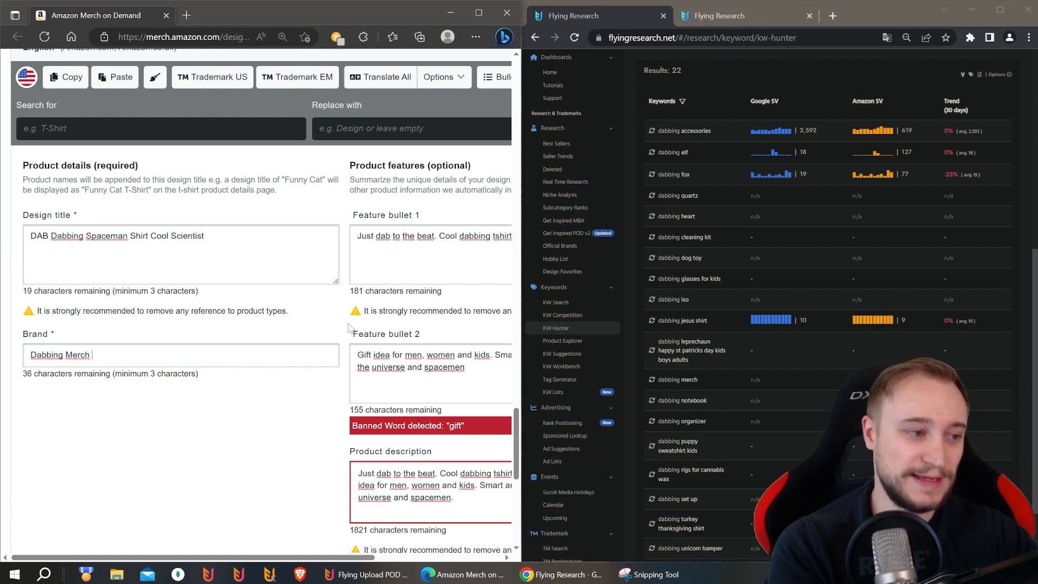
{"action": "type", "text": "DAB"}
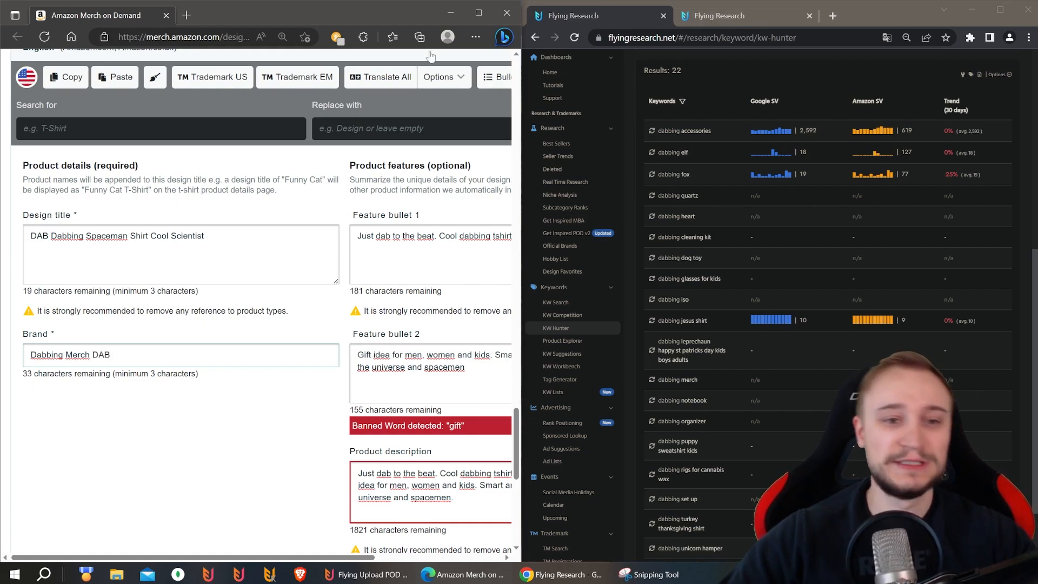
Consult the related tags for "dabbing" in KW Hunter and extend the brand with "Astronaut Gift Idea"
{"action": "scroll", "coordinate": [797, 136], "scroll_direction": "up", "scroll_amount": 7}
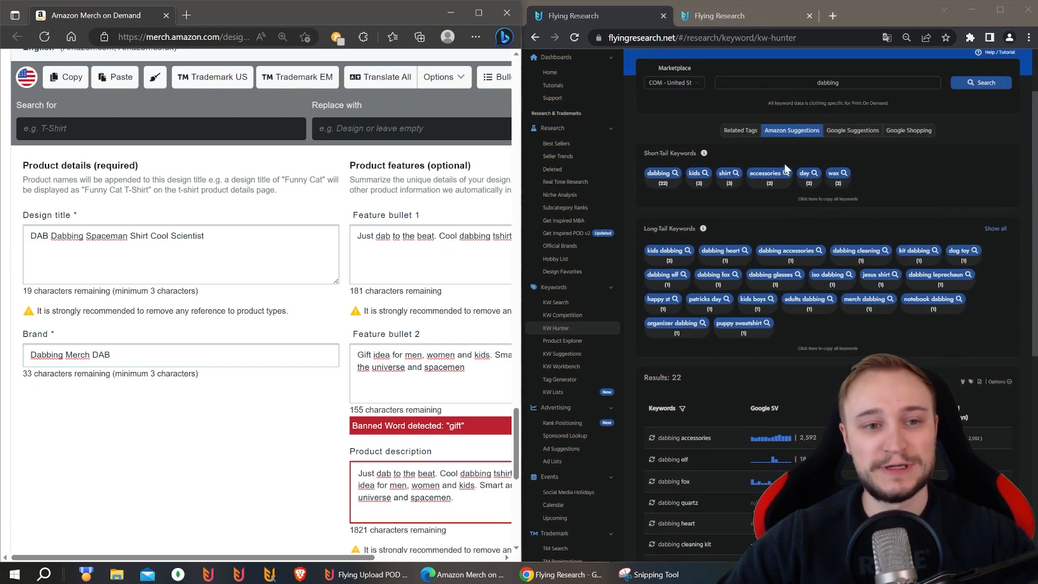
{"action": "left_click", "coordinate": [738, 191]}
{"action": "scroll", "coordinate": [687, 183], "scroll_direction": "down", "scroll_amount": 3}
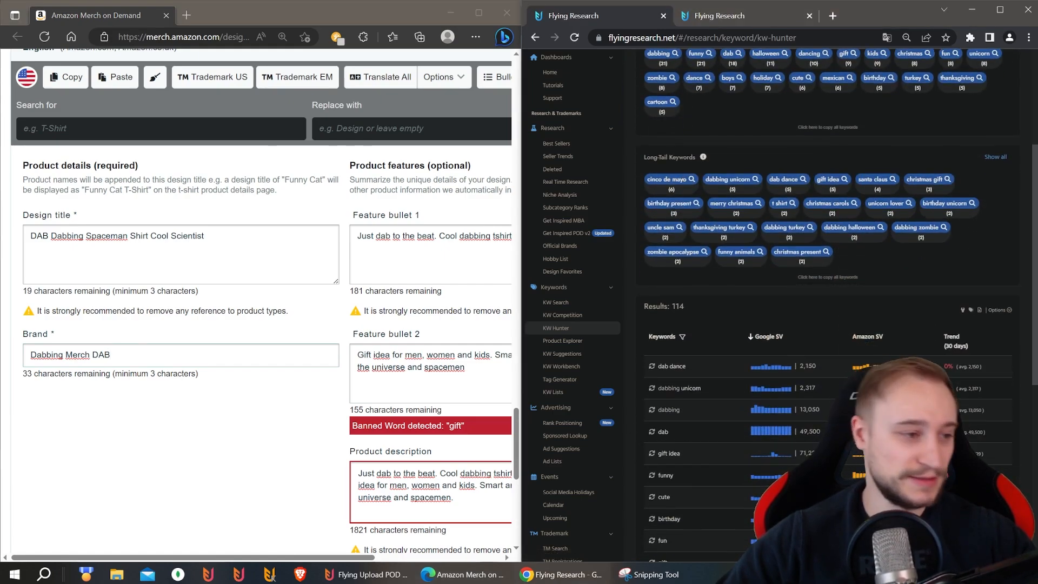
{"action": "left_click", "coordinate": [157, 356]}
{"action": "type", "text": "Astronaut"}
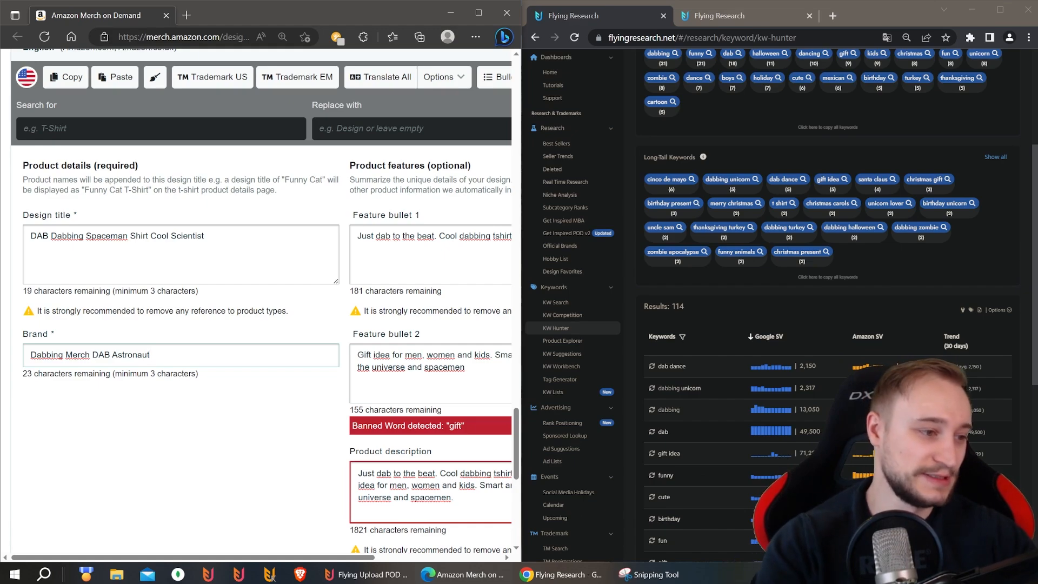
{"action": "type", "text": "Gift Ide"}
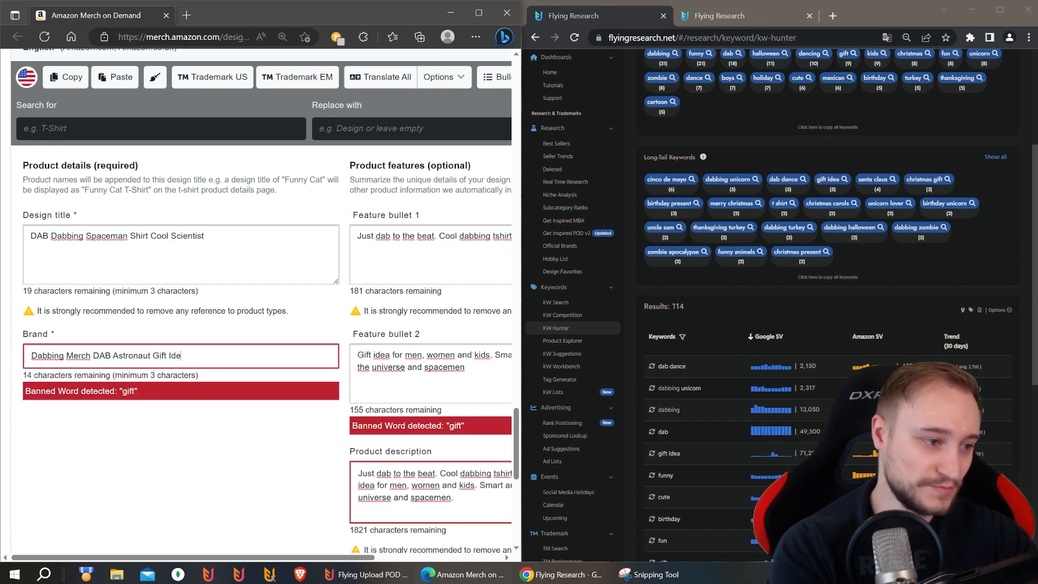
{"action": "type", "text": "a"}
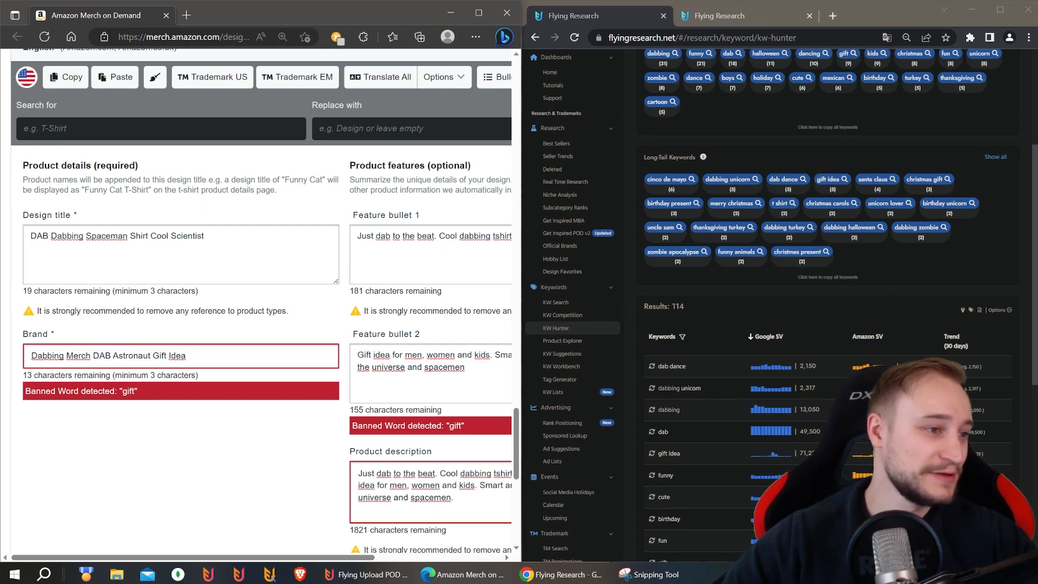
Replace the design title with "Dab Dance Dabbing Astronaut Dancing Kids", drawing on the related keywords for "dabbing"
{"action": "left_click_drag", "start_coordinate": [206, 236], "coordinate": [25, 241]}
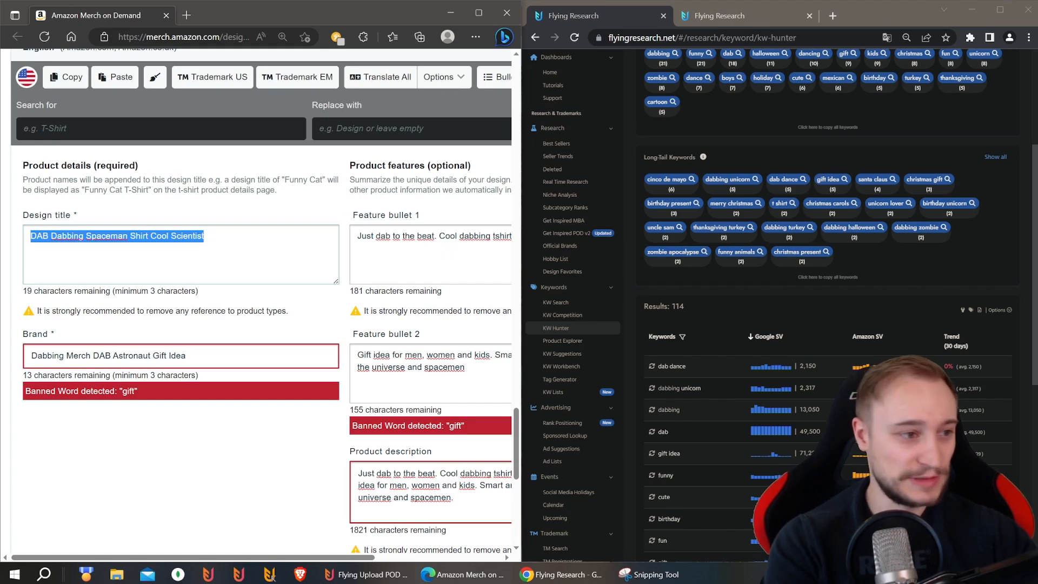
{"action": "key", "text": "BackSpace"}
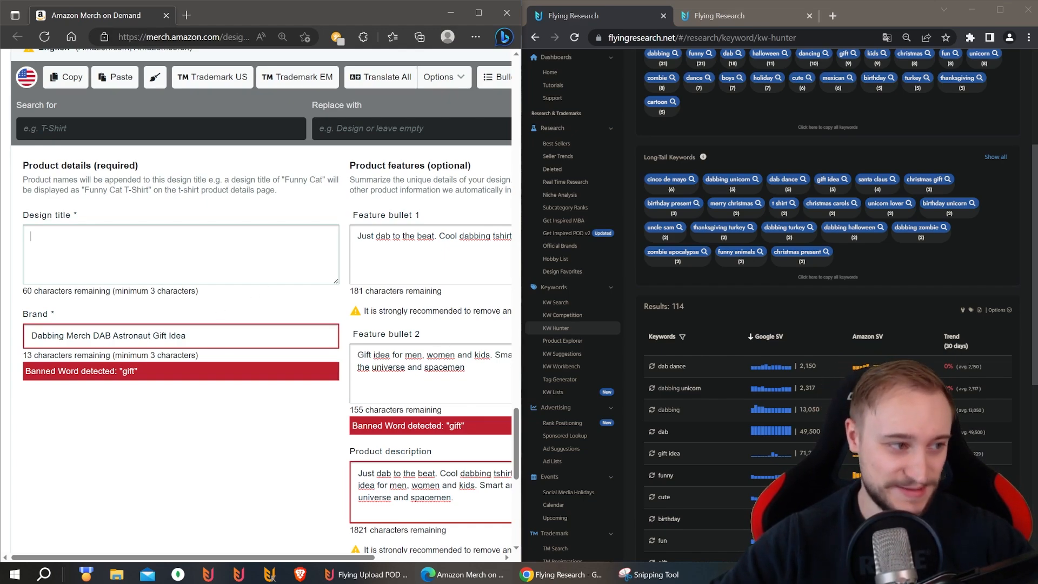
{"action": "scroll", "coordinate": [712, 330], "scroll_direction": "down", "scroll_amount": 2}
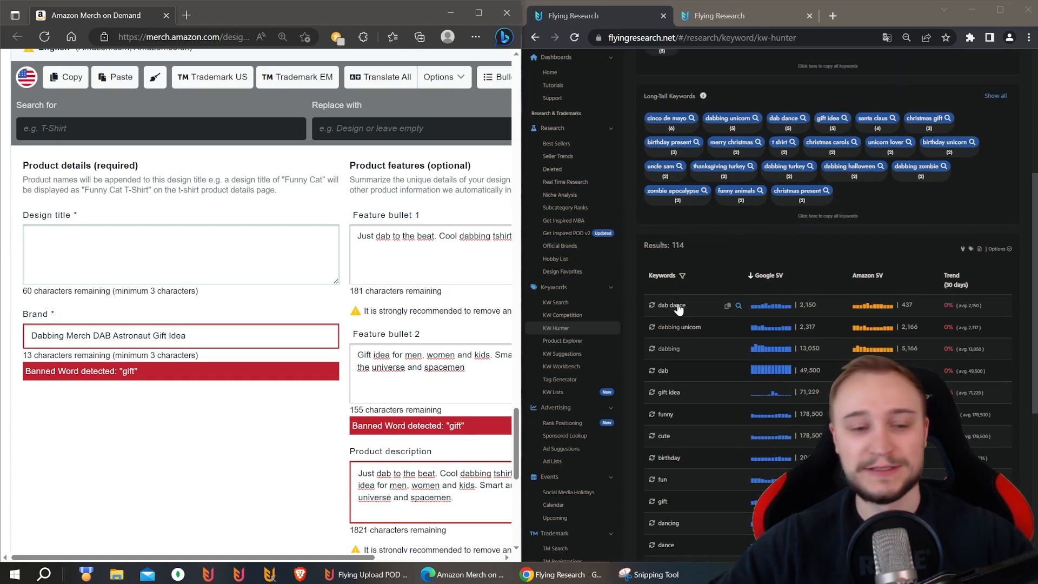
{"action": "type", "text": "Da"}
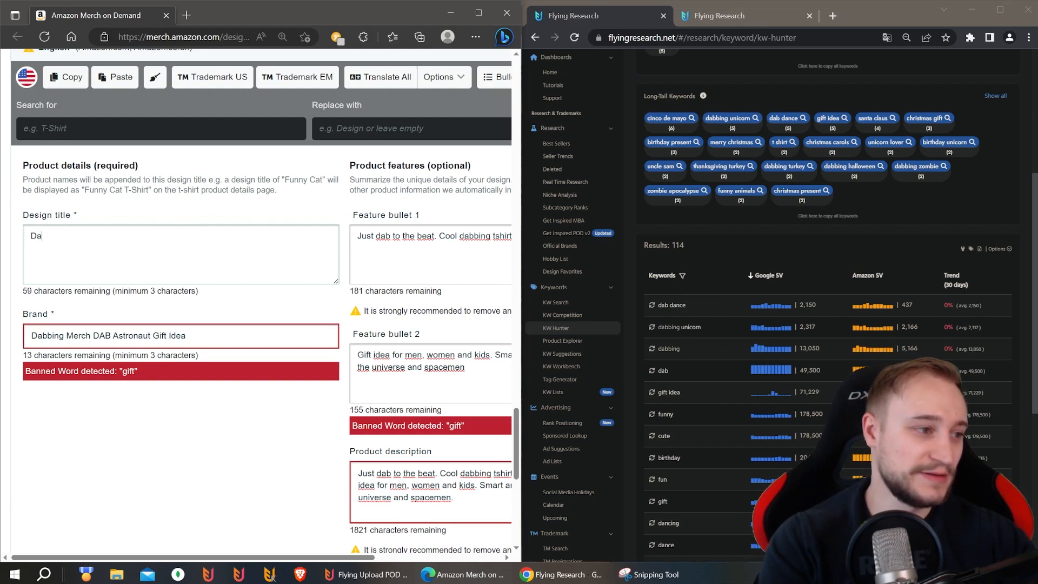
{"action": "type", "text": "b Dance Dabbing Astronaut"}
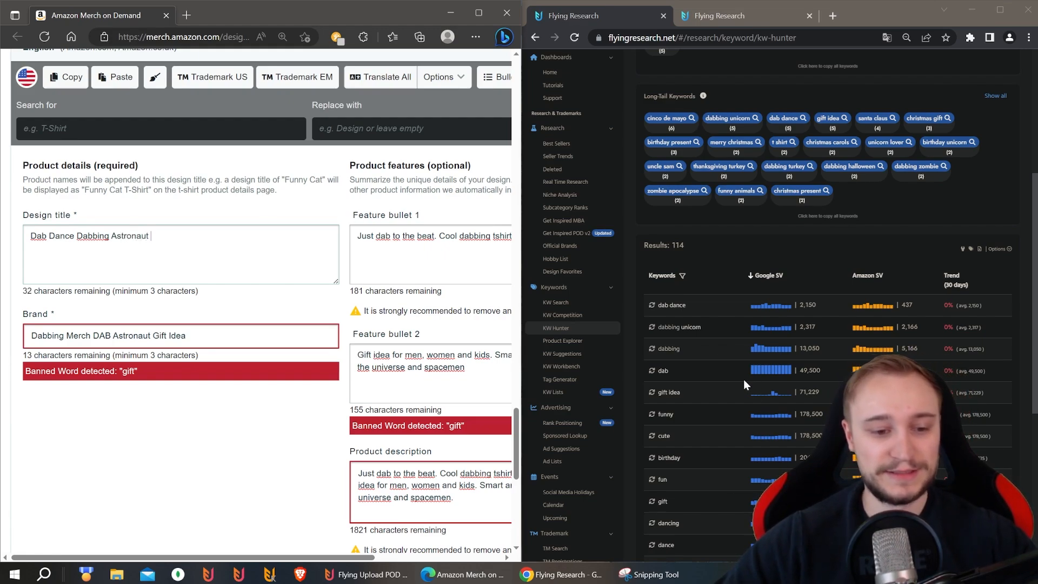
{"action": "scroll", "coordinate": [741, 373], "scroll_direction": "down", "scroll_amount": 2}
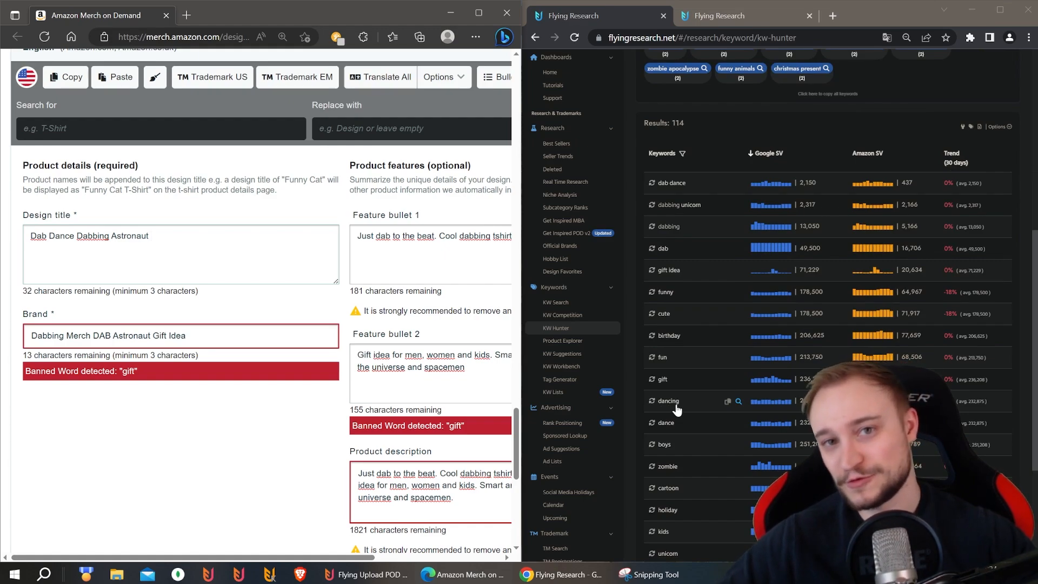
{"action": "scroll", "coordinate": [682, 401], "scroll_direction": "down", "scroll_amount": 1}
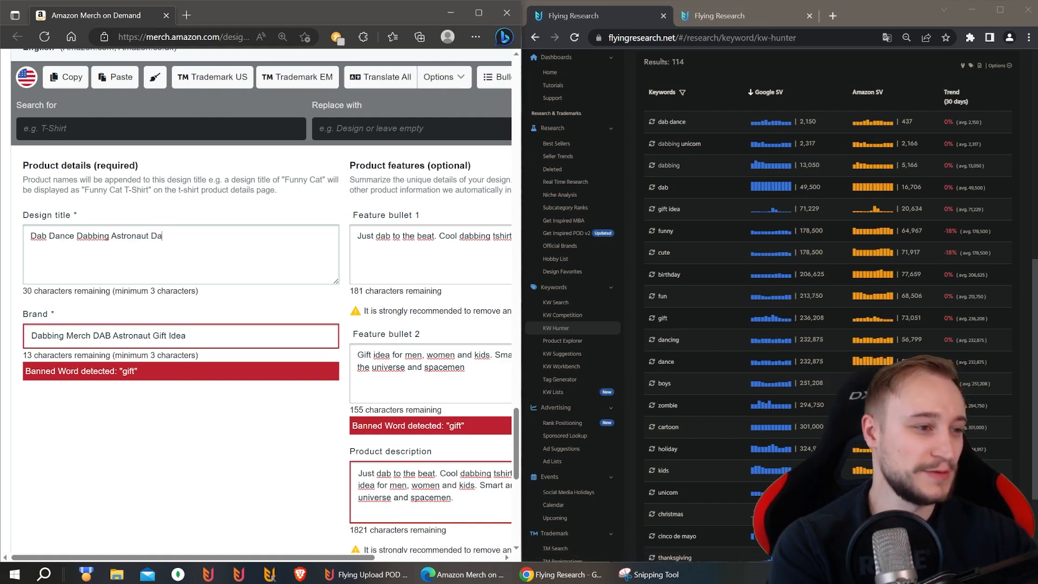
{"action": "type", "text": "ncing Kids"}
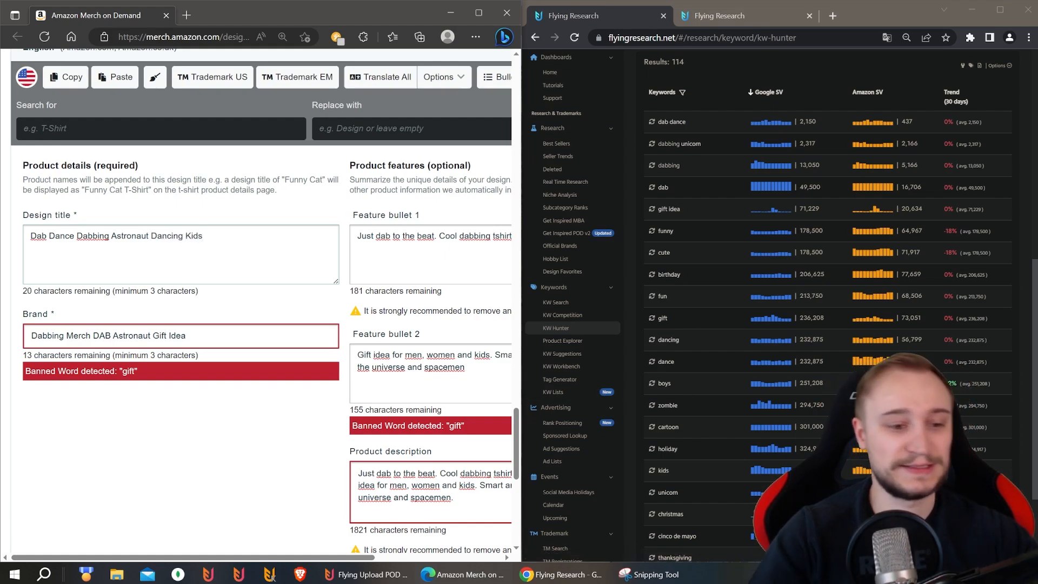
Examine the Google Shopping keywords for "dabbing" in KW Hunter, including their Google and Amazon search volumes
{"action": "scroll", "coordinate": [703, 213], "scroll_direction": "down", "scroll_amount": 1}
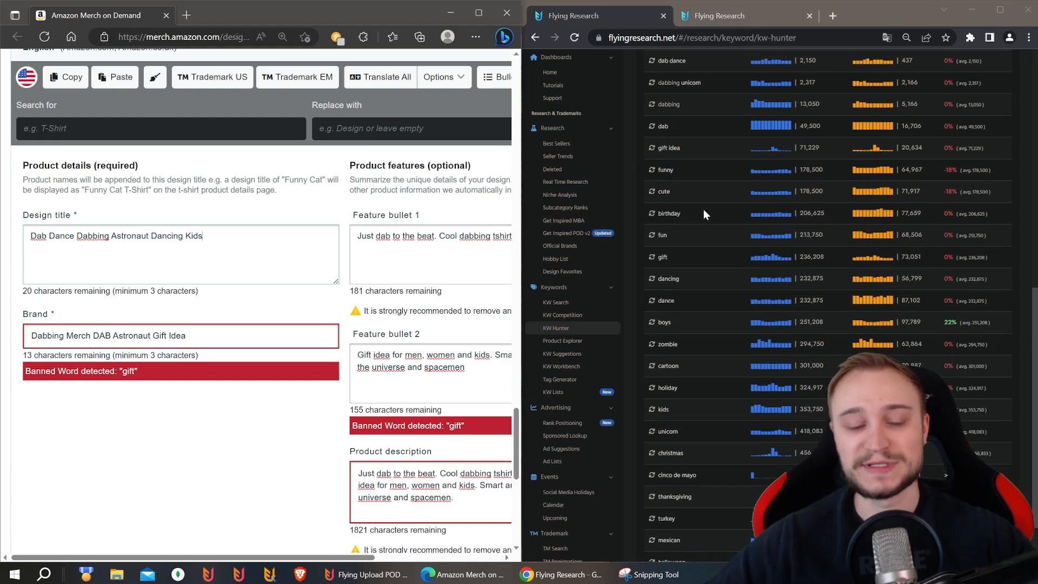
{"action": "scroll", "coordinate": [709, 194], "scroll_direction": "up", "scroll_amount": 15}
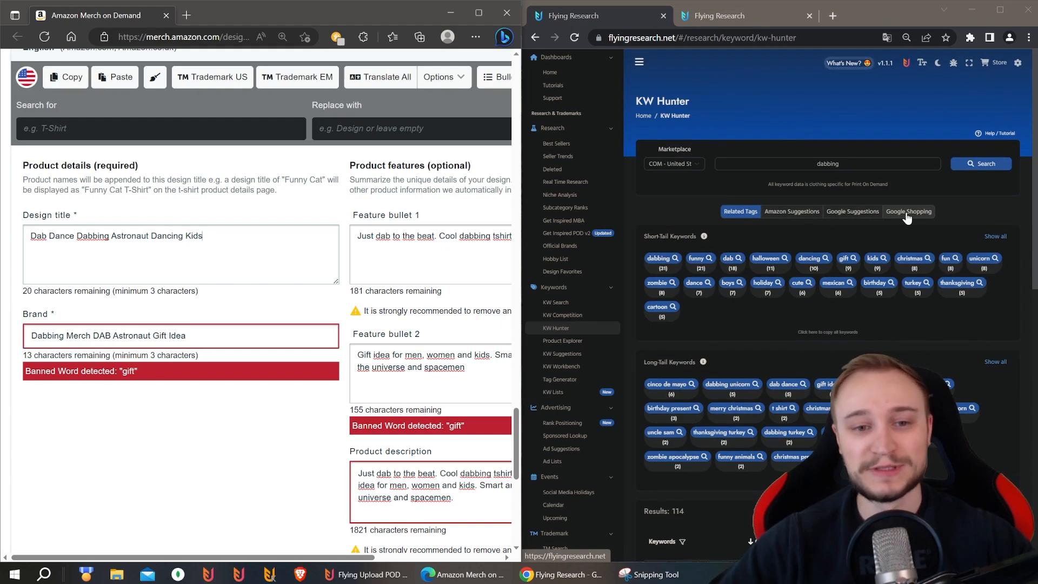
{"action": "left_click", "coordinate": [908, 213]}
{"action": "scroll", "coordinate": [693, 174], "scroll_direction": "down", "scroll_amount": 2}
{"action": "scroll", "coordinate": [689, 171], "scroll_direction": "down", "scroll_amount": 3}
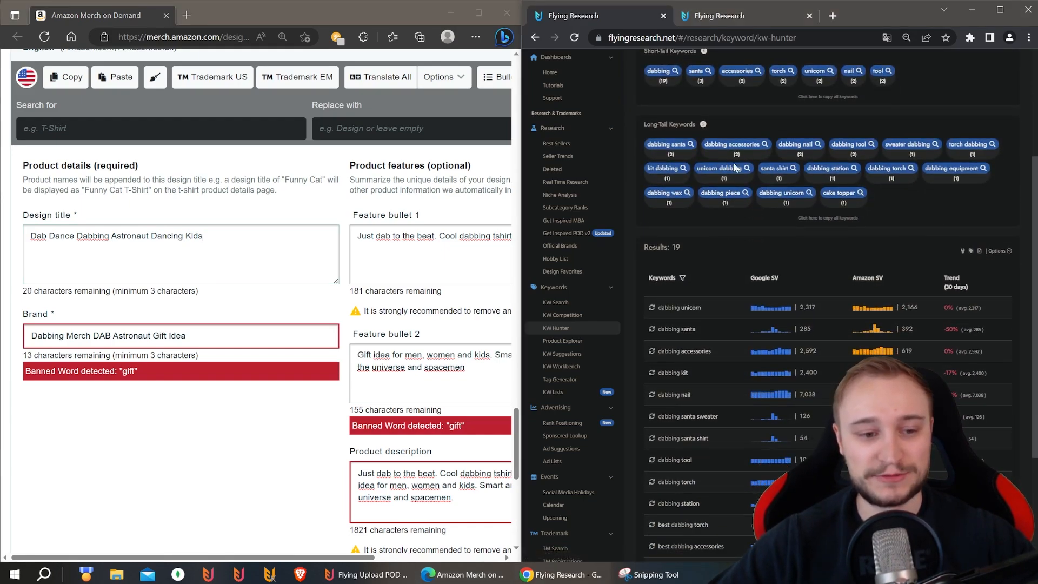
{"action": "scroll", "coordinate": [779, 161], "scroll_direction": "up", "scroll_amount": 6}
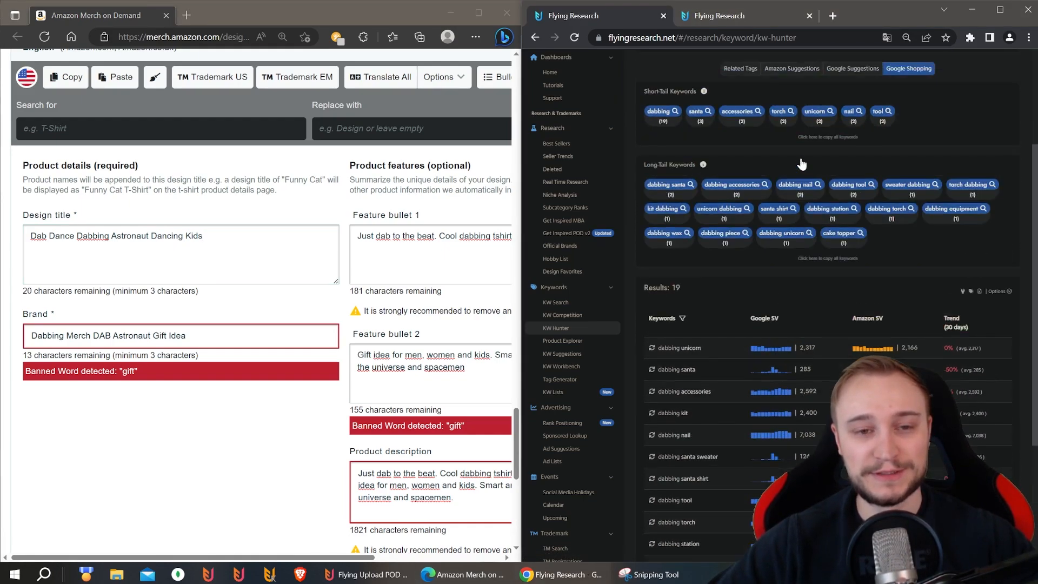
{"action": "scroll", "coordinate": [968, 158], "scroll_direction": "down", "scroll_amount": 4}
{"action": "scroll", "coordinate": [950, 154], "scroll_direction": "down", "scroll_amount": 2}
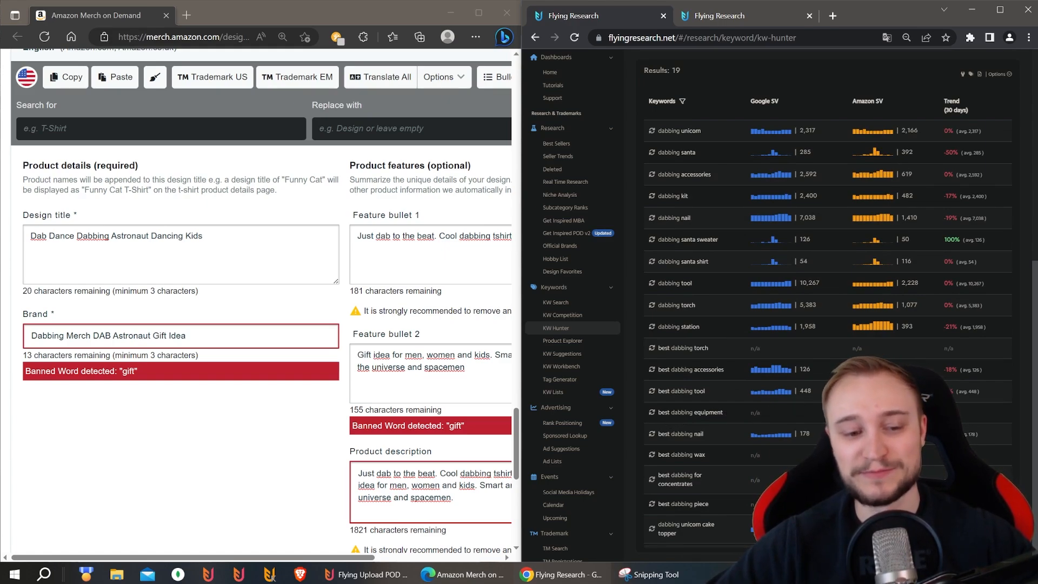
{"action": "scroll", "coordinate": [828, 297], "scroll_direction": "up", "scroll_amount": 3}
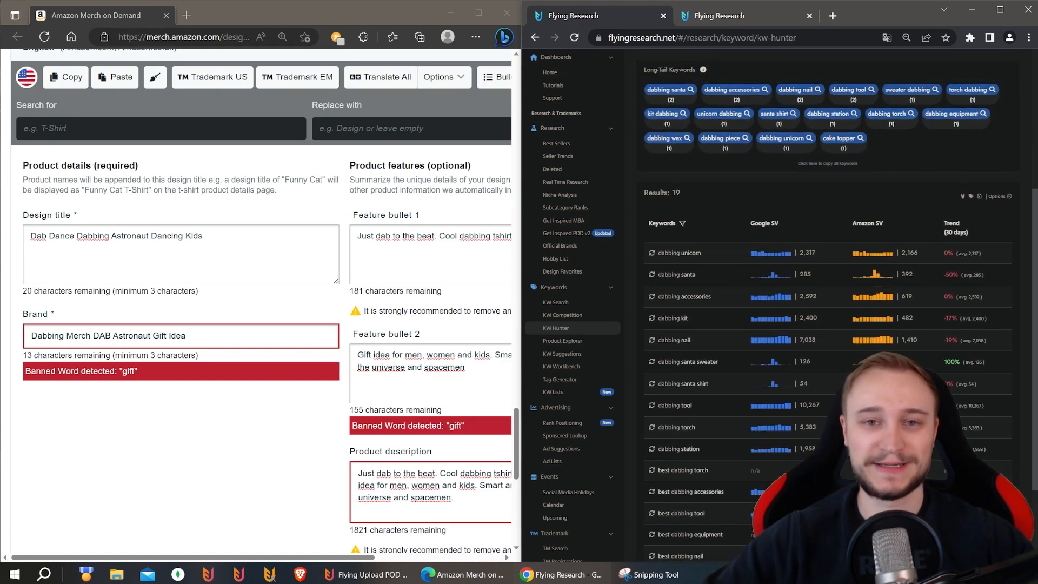
{"action": "scroll", "coordinate": [789, 400], "scroll_direction": "up", "scroll_amount": 5}
{"action": "scroll", "coordinate": [789, 400], "scroll_direction": "up", "scroll_amount": 1}
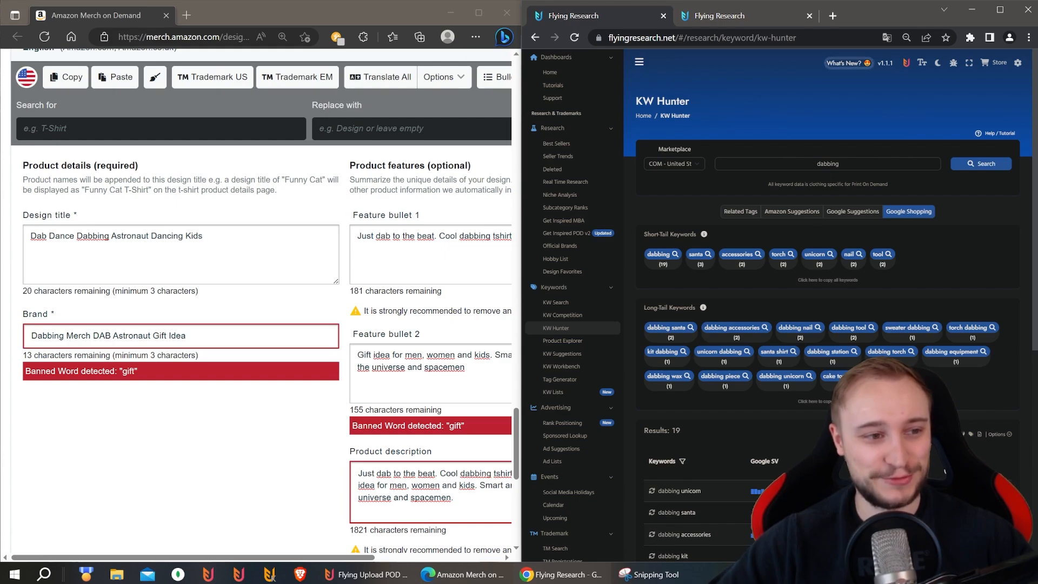
Return to the related tags for "dabbing" and review the short-tail and long-tail keywords
{"action": "left_click", "coordinate": [400, 108]}
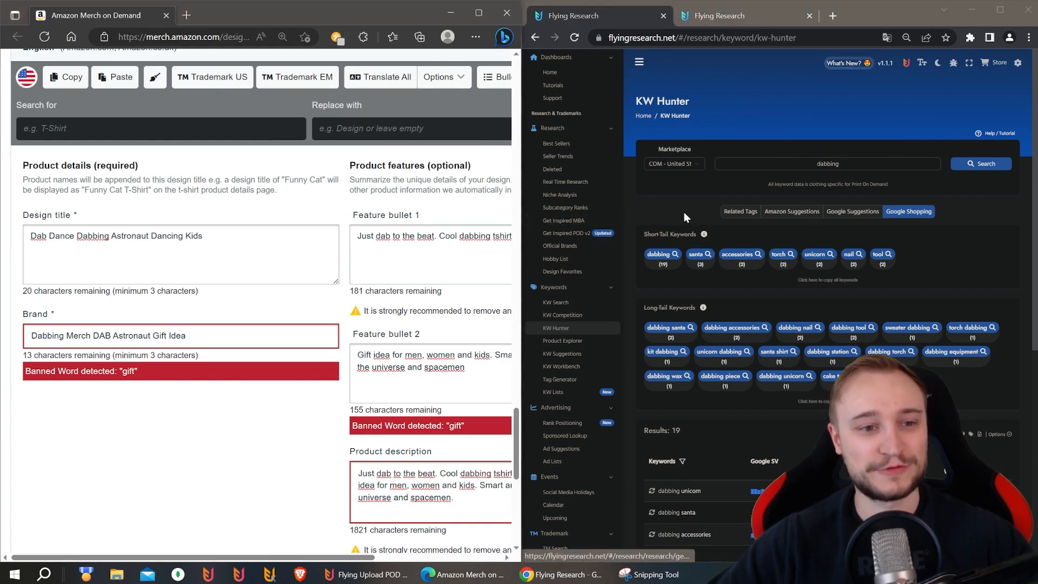
{"action": "left_click", "coordinate": [741, 211]}
{"action": "scroll", "coordinate": [427, 216], "scroll_direction": "down", "scroll_amount": 1}
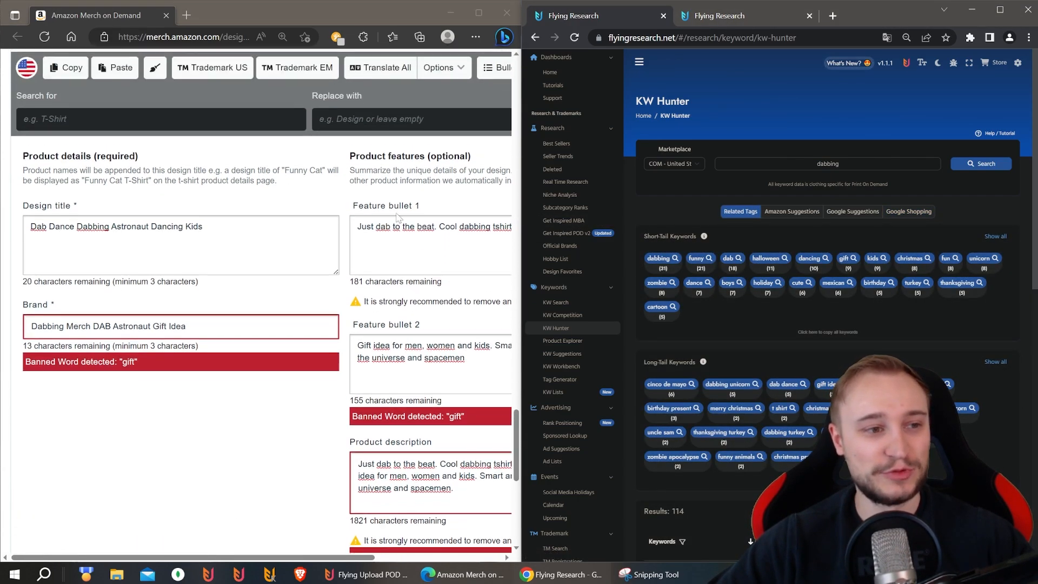
{"action": "scroll", "coordinate": [398, 216], "scroll_direction": "up", "scroll_amount": 1}
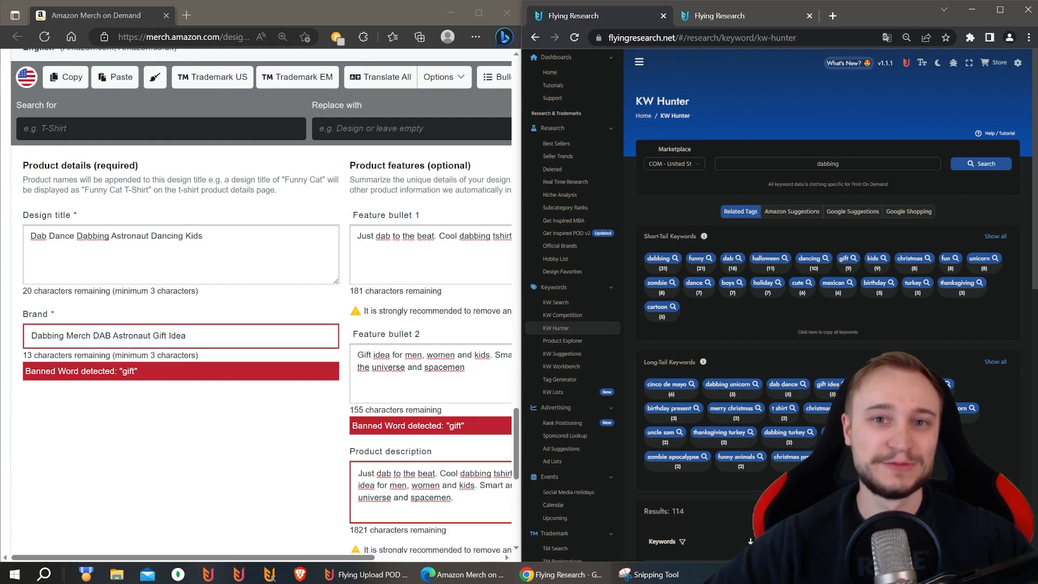
{"action": "scroll", "coordinate": [722, 242], "scroll_direction": "down", "scroll_amount": 1}
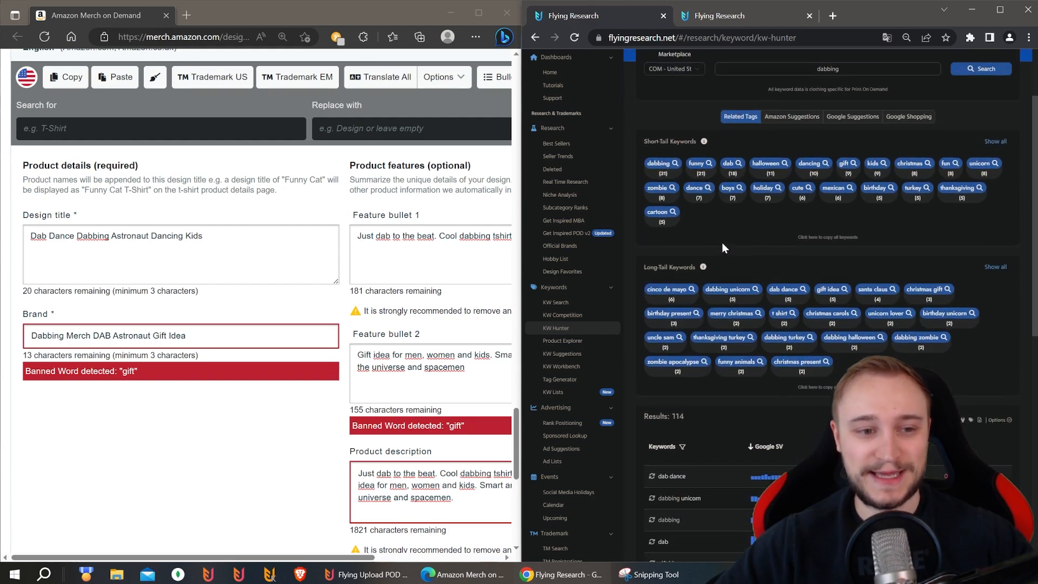
Replace feature bullet 1 with "This is a funny dabbing astronaut. Perfect für kids who like to dab. For the grandson or granddaughter."
{"action": "left_click", "coordinate": [424, 236]}
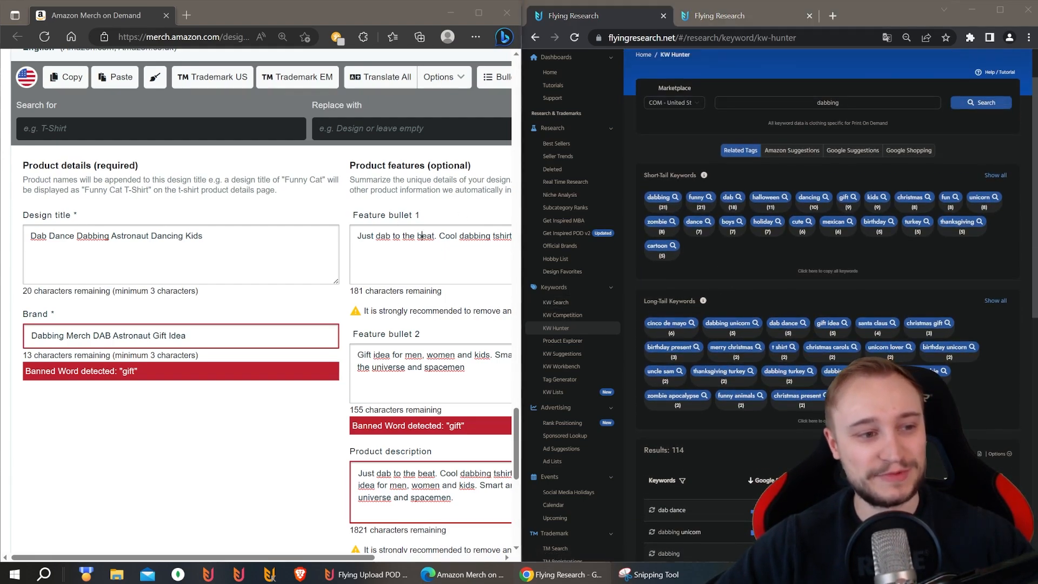
{"action": "key", "text": "ctrl+a"}
{"action": "key", "text": "BackSpace"}
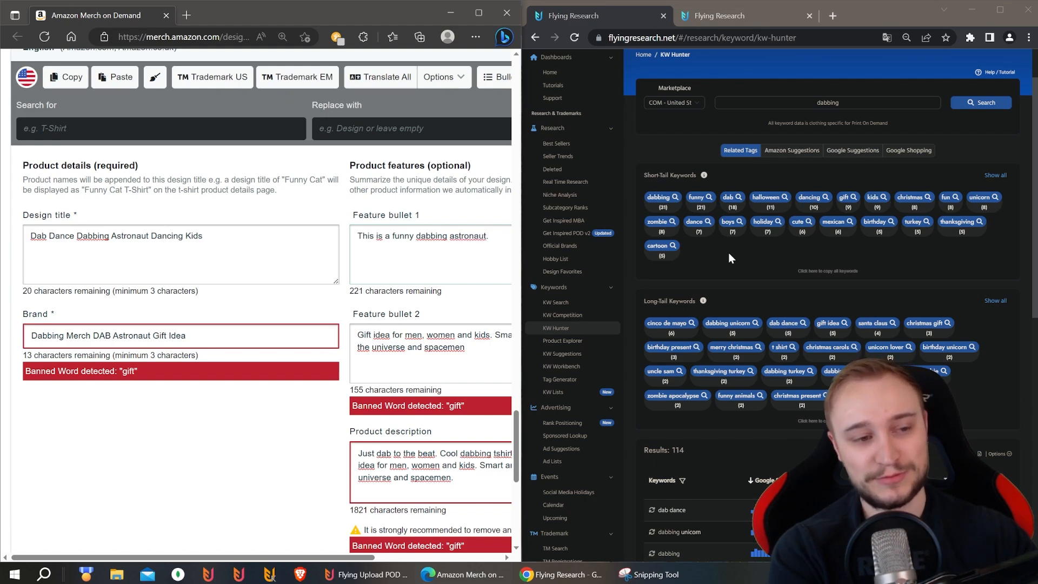
{"action": "type", "text": "ect für "}
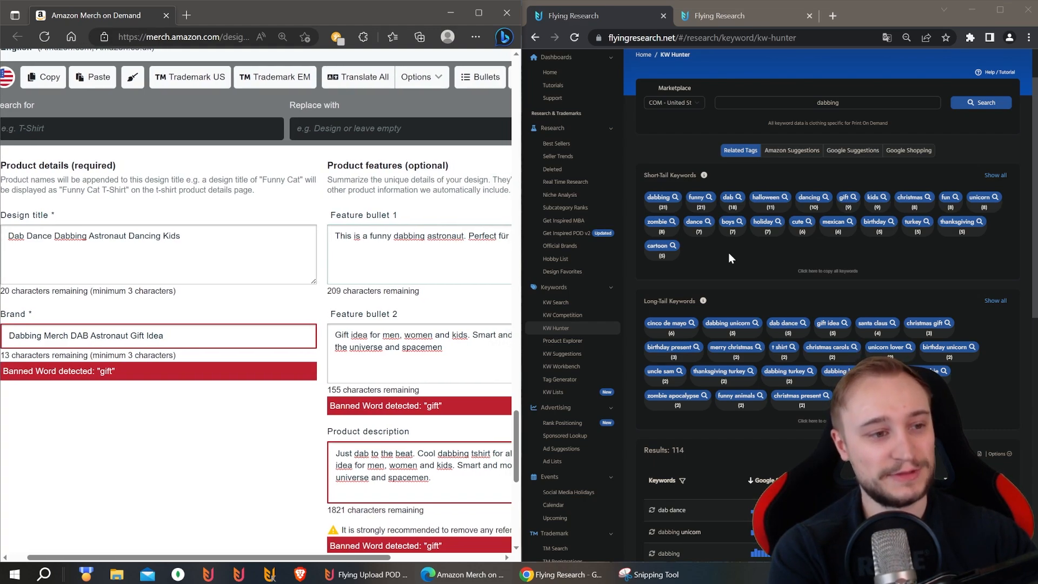
{"action": "type", "text": "kids who "}
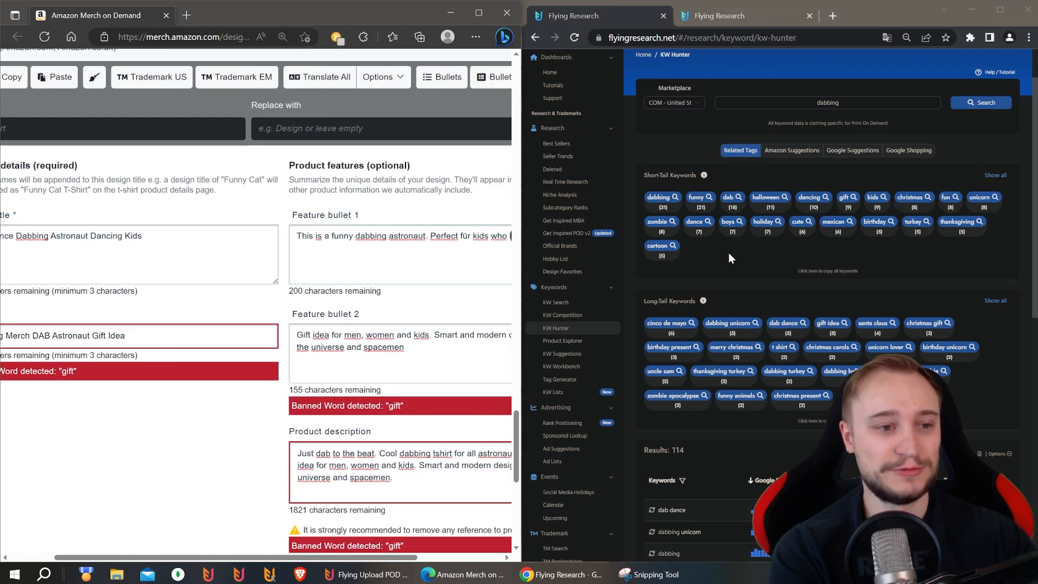
{"action": "type", "text": "like to dab."}
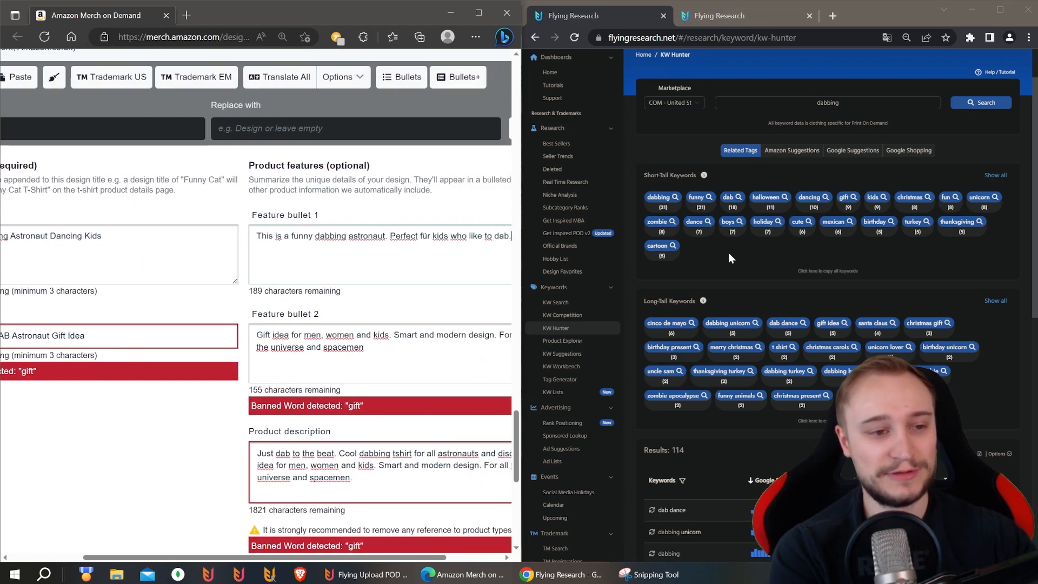
{"action": "type", "text": " For the"}
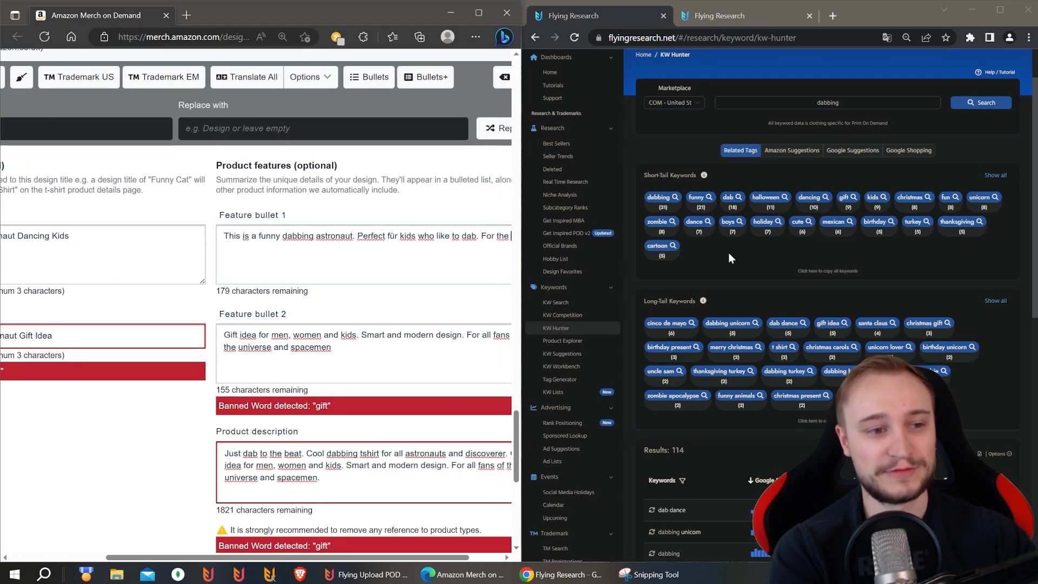
{"action": "type", "text": " grandson or granddau"}
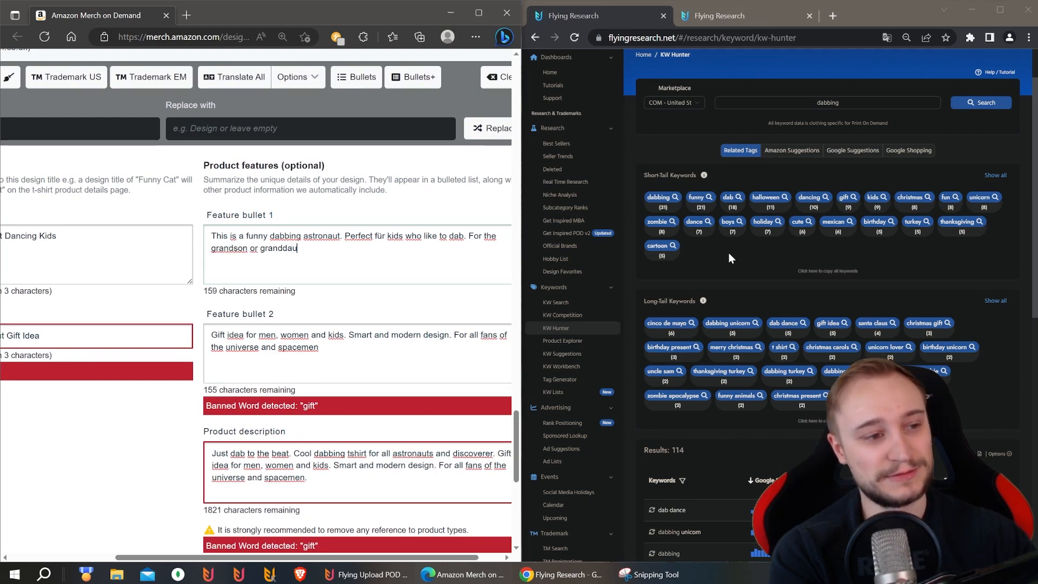
{"action": "type", "text": "ghter"}
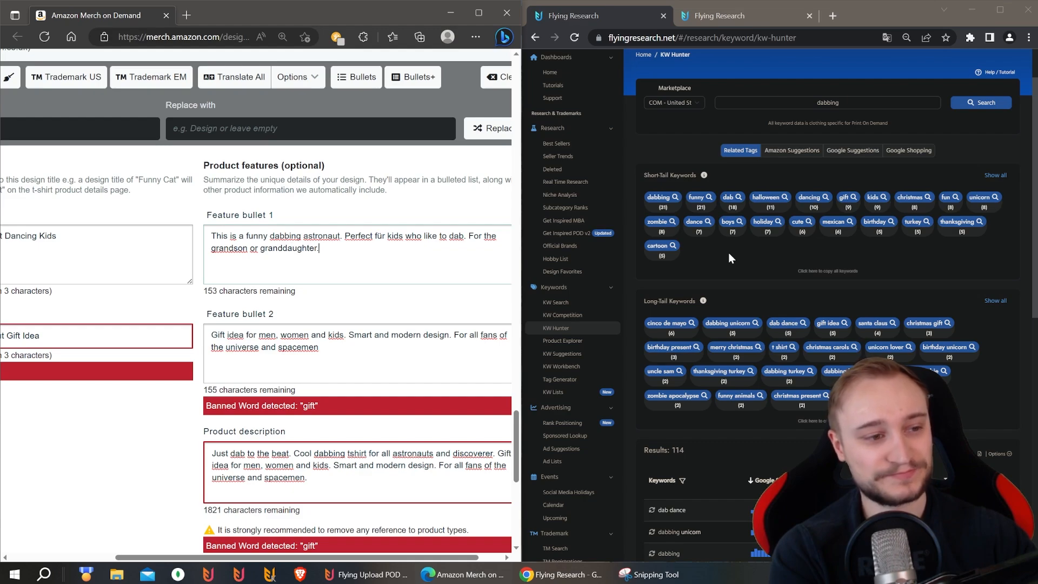
{"action": "type", "text": "."}
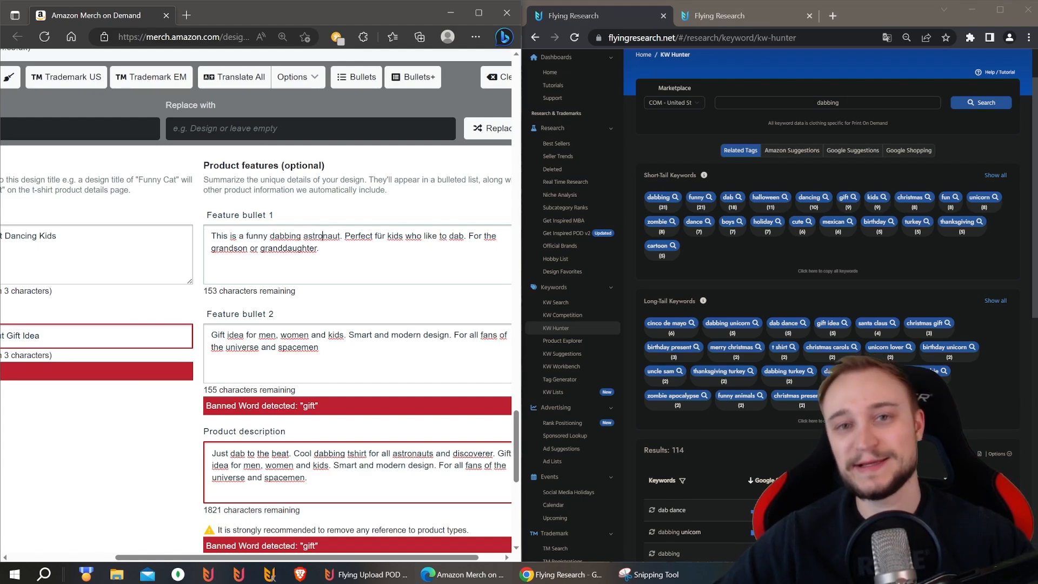
{"action": "left_click", "coordinate": [323, 236]}
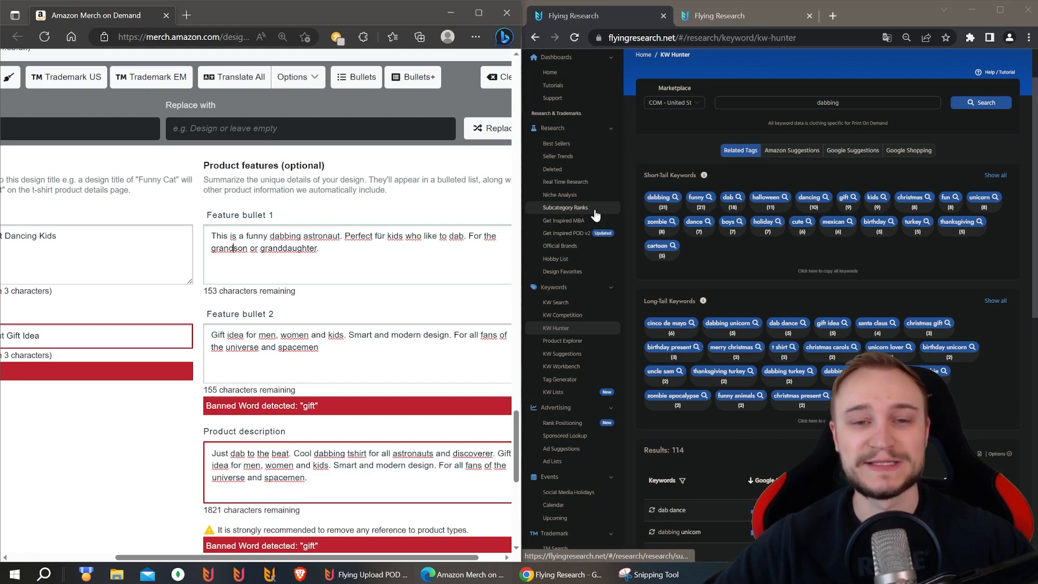
Replace feature bullet 2 with "Great gift for kids. For boys and girls. For the dancing party"
{"action": "scroll", "coordinate": [410, 231], "scroll_direction": "down", "scroll_amount": 1}
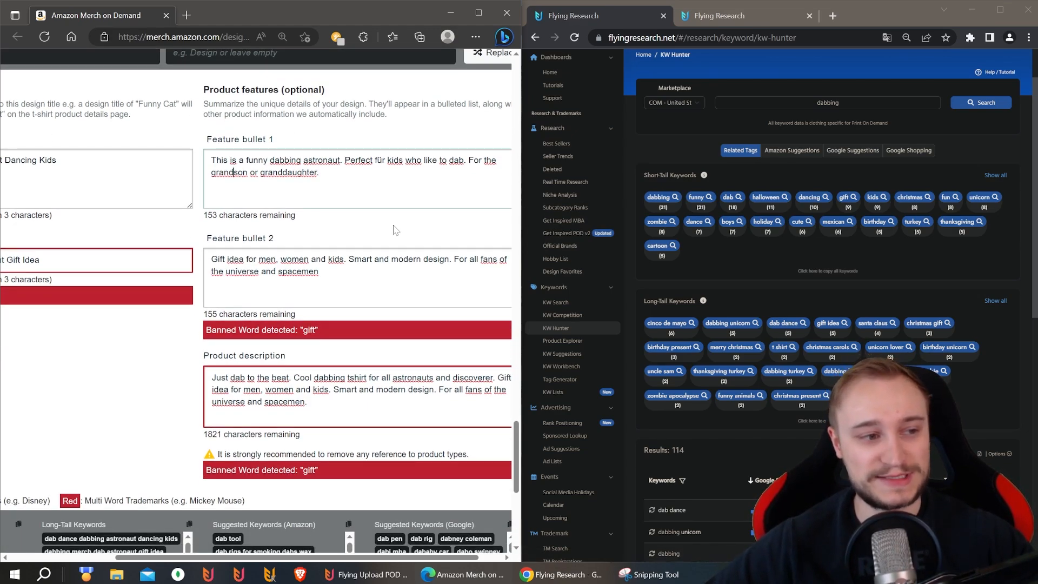
{"action": "scroll", "coordinate": [396, 230], "scroll_direction": "up", "scroll_amount": 1}
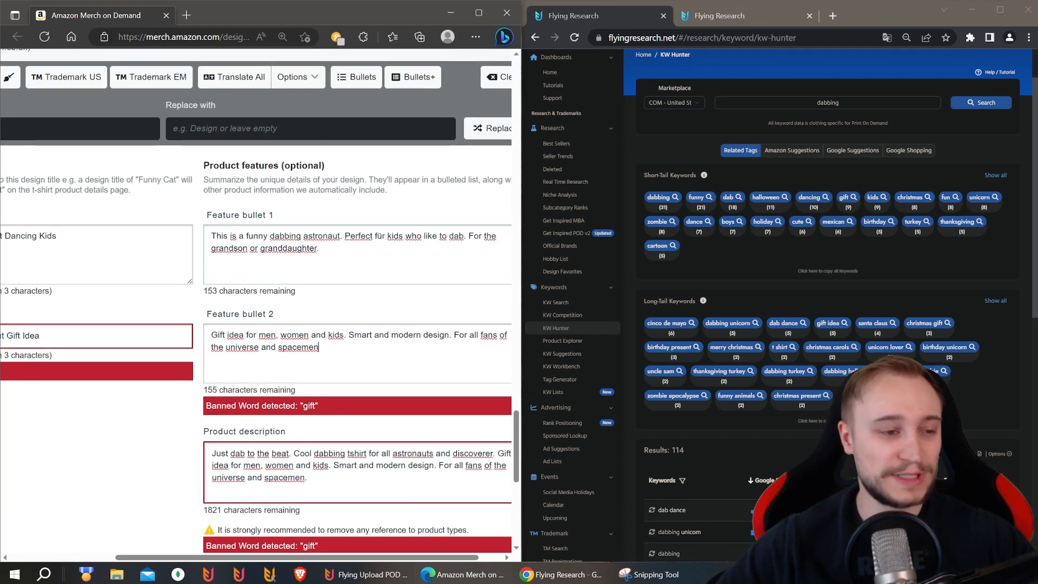
{"action": "key", "text": "ctrl+a"}
{"action": "type", "text": "Gr"}
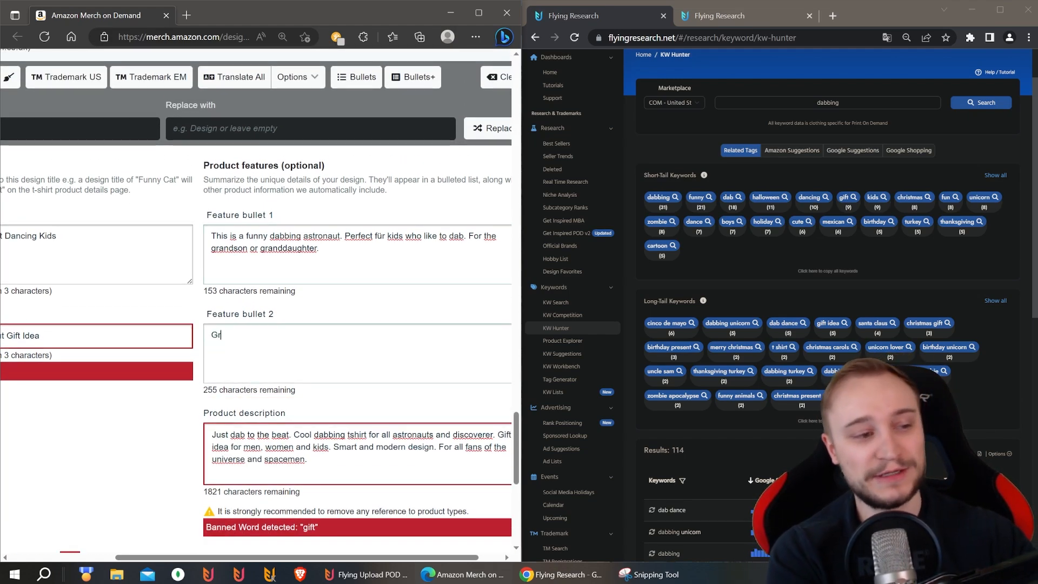
{"action": "type", "text": "or k"}
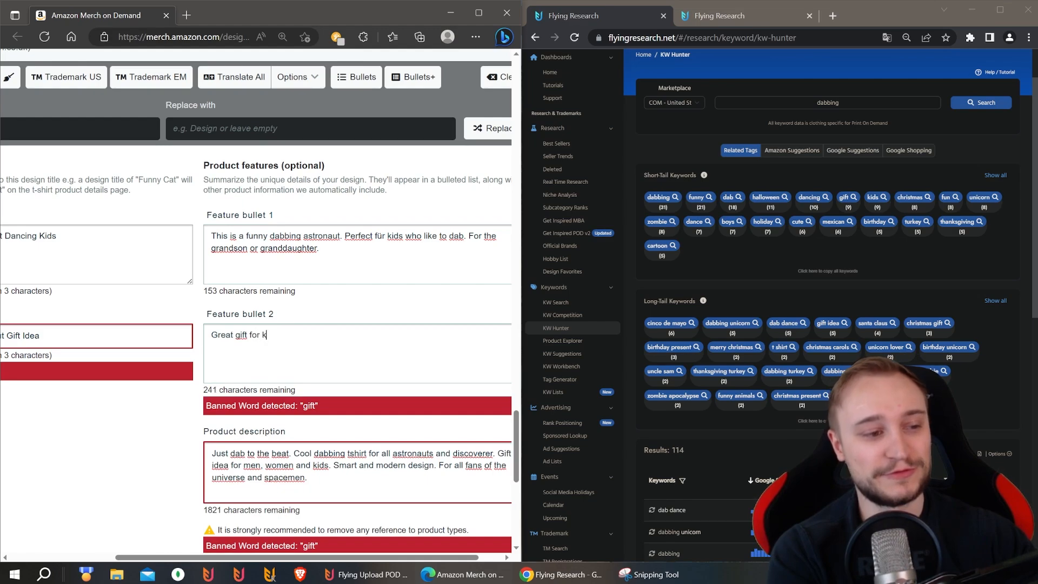
{"action": "type", "text": "ids. For"}
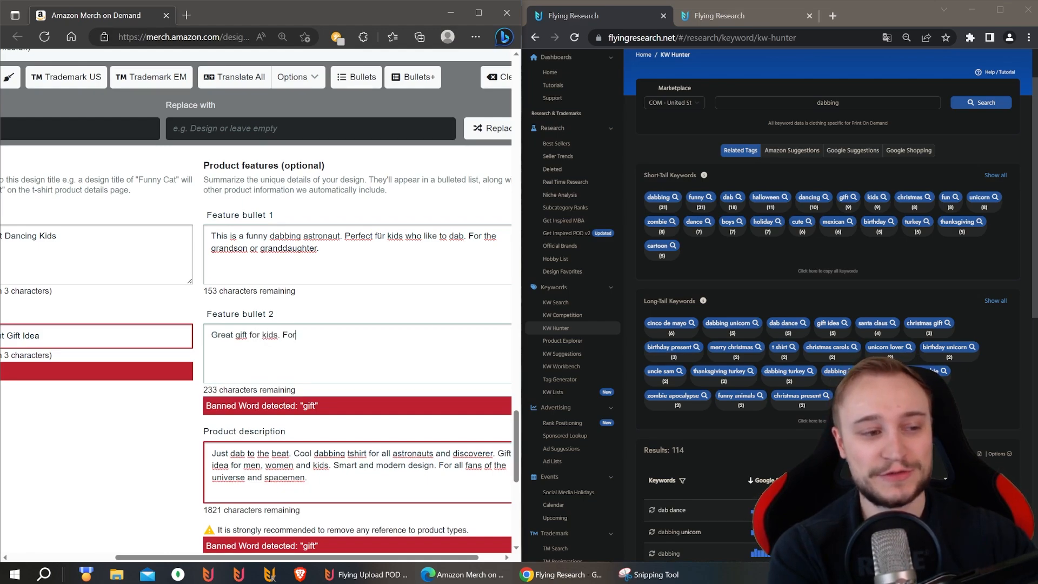
{"action": "type", "text": " boys and girls."}
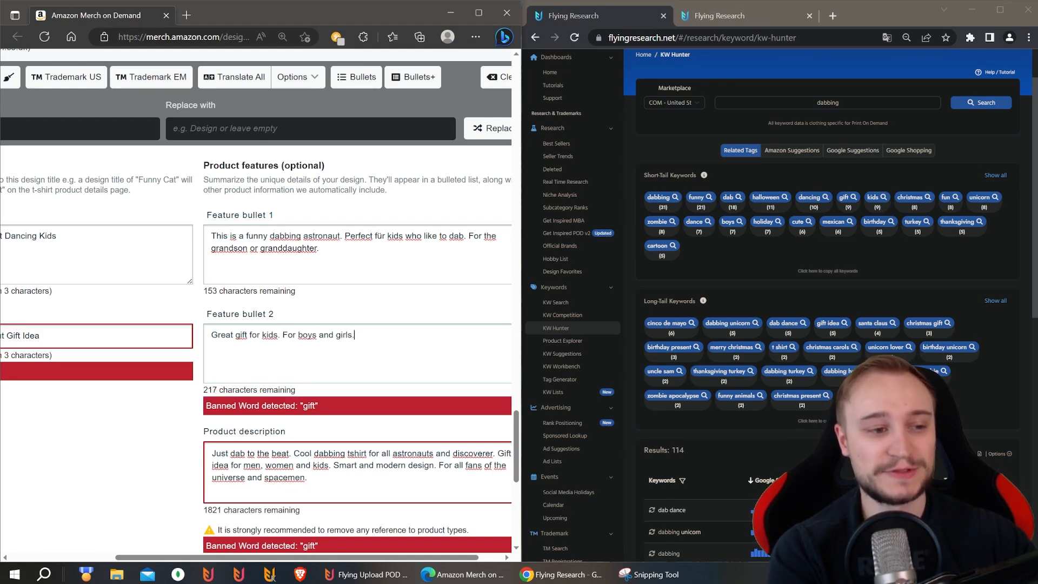
{"action": "type", "text": " For "}
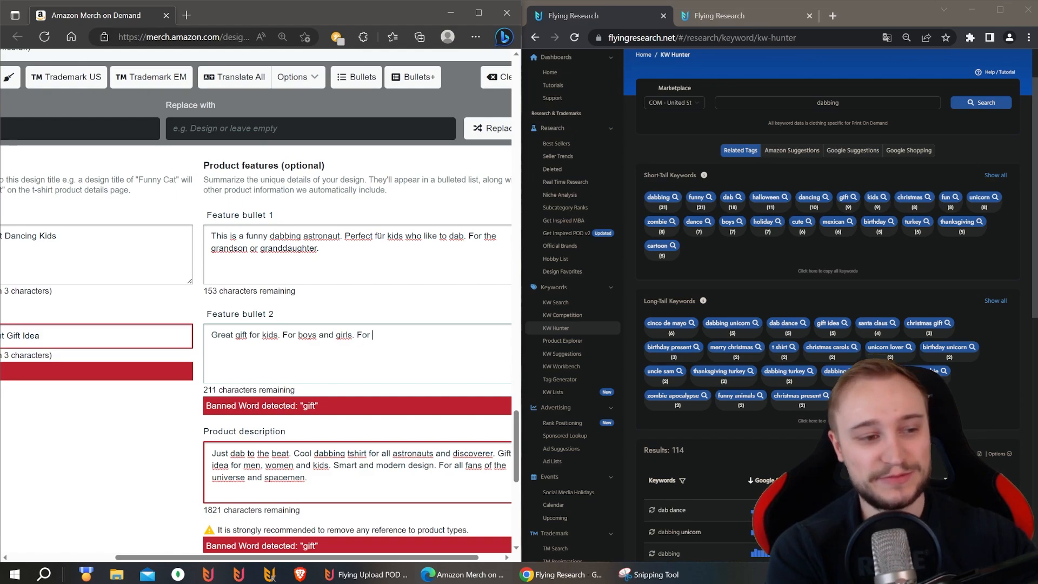
{"action": "type", "text": "the dancing party"}
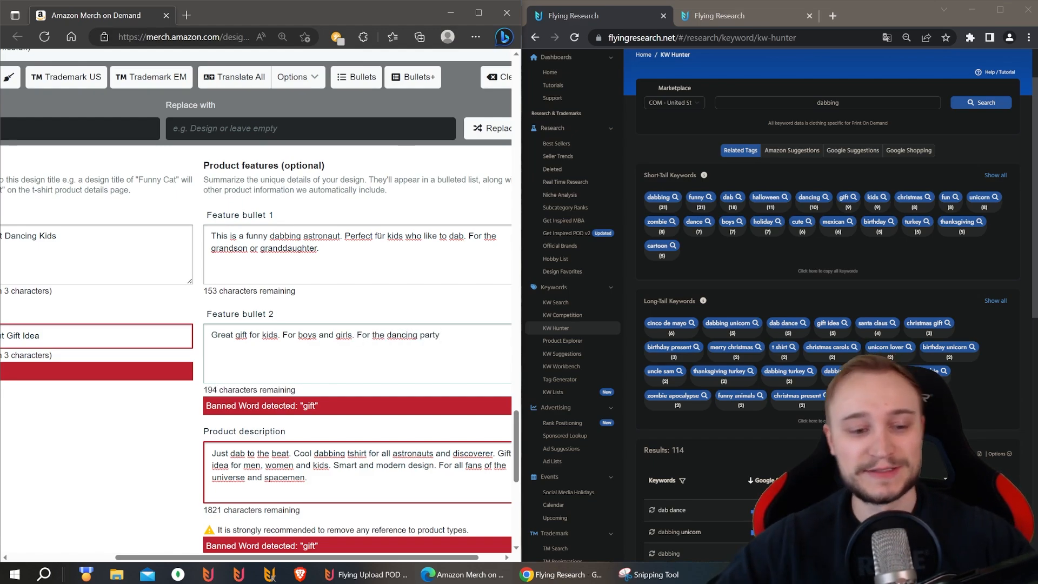
Expand the KW Hunter results for "dabbing" and examine the related keywords with their Google and Amazon search volumes
{"action": "scroll", "coordinate": [742, 281], "scroll_direction": "down", "scroll_amount": 5}
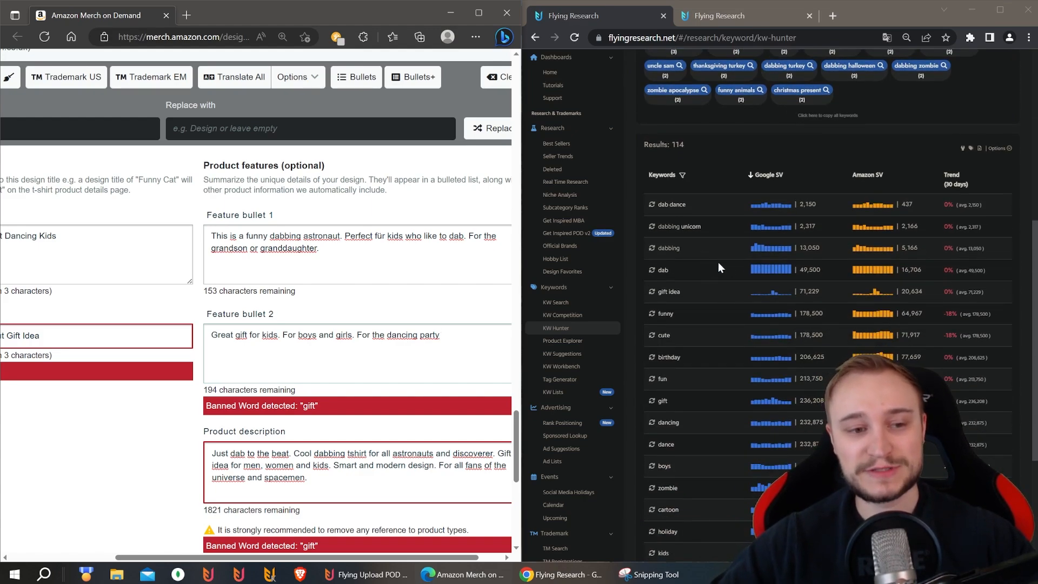
{"action": "scroll", "coordinate": [757, 276], "scroll_direction": "down", "scroll_amount": 3}
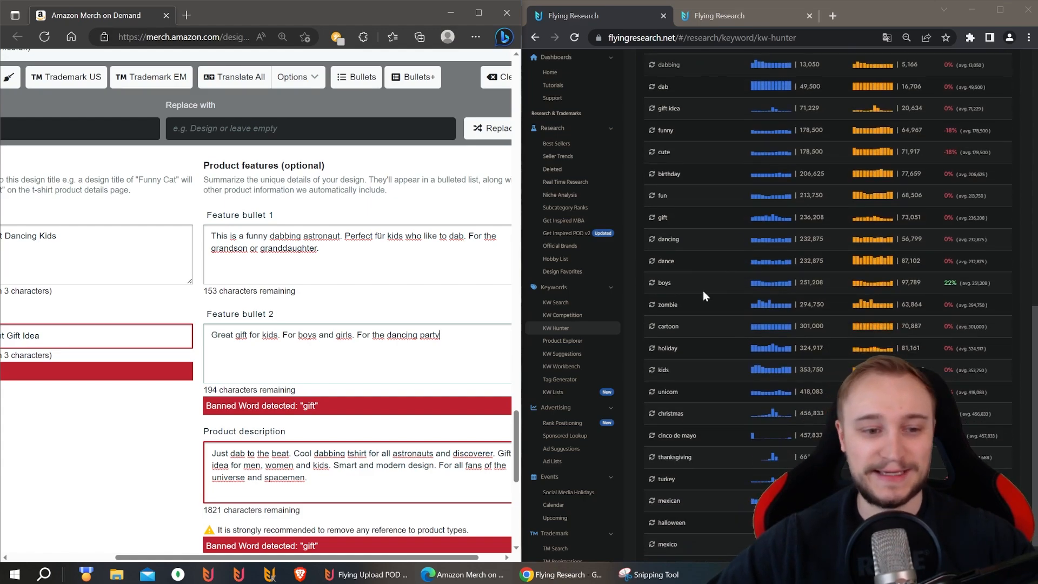
{"action": "scroll", "coordinate": [705, 303], "scroll_direction": "down", "scroll_amount": 1}
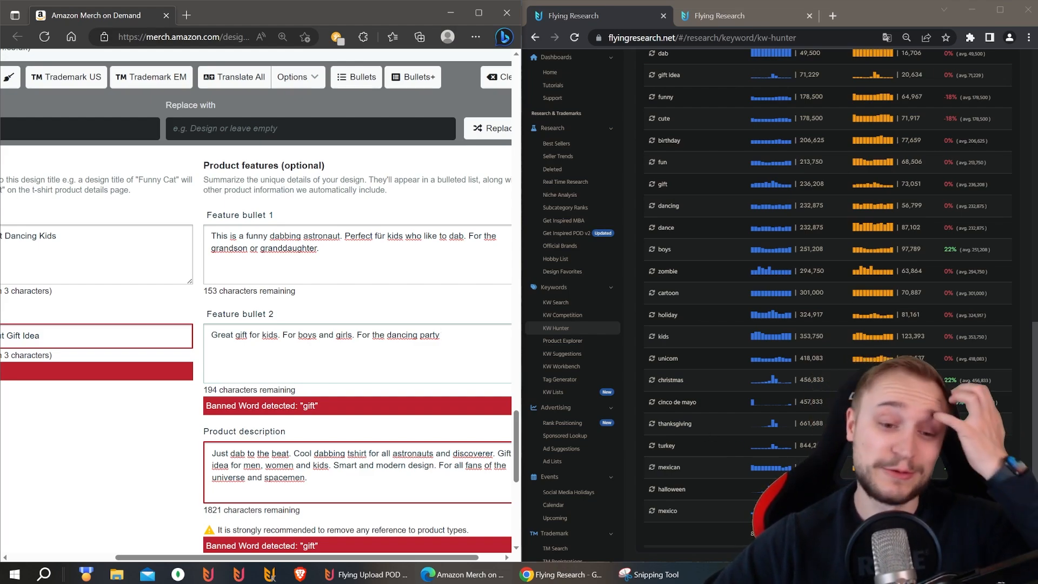
{"action": "left_click", "coordinate": [828, 534]}
{"action": "scroll", "coordinate": [851, 342], "scroll_direction": "down", "scroll_amount": 3}
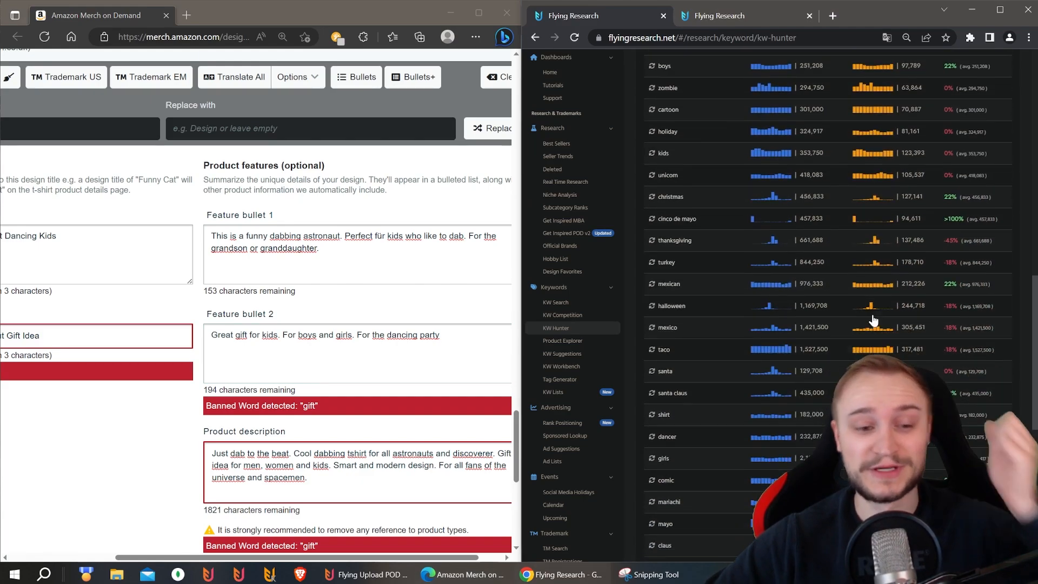
{"action": "scroll", "coordinate": [873, 291], "scroll_direction": "down", "scroll_amount": 6}
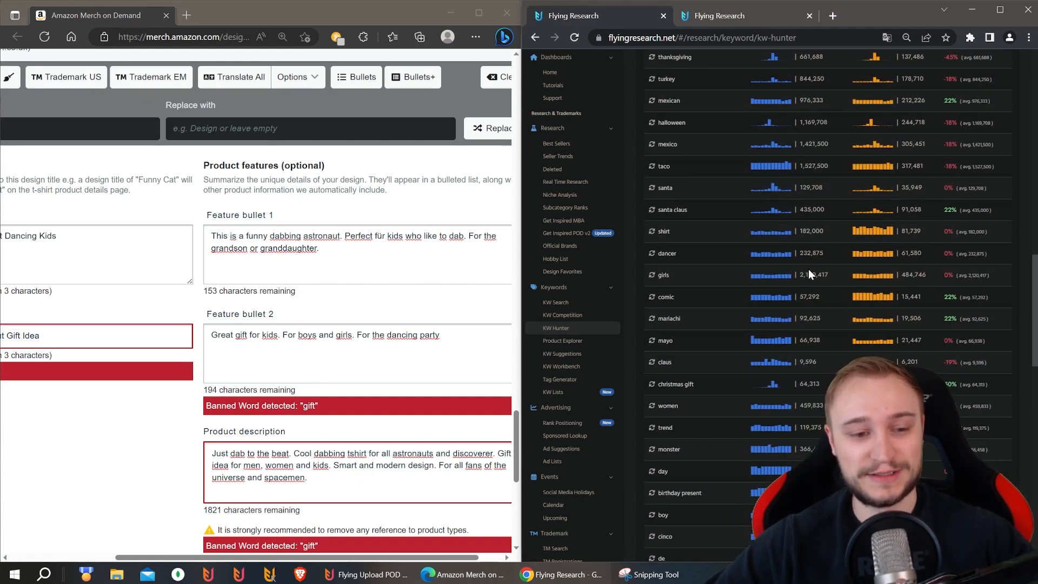
{"action": "scroll", "coordinate": [779, 219], "scroll_direction": "down", "scroll_amount": 2}
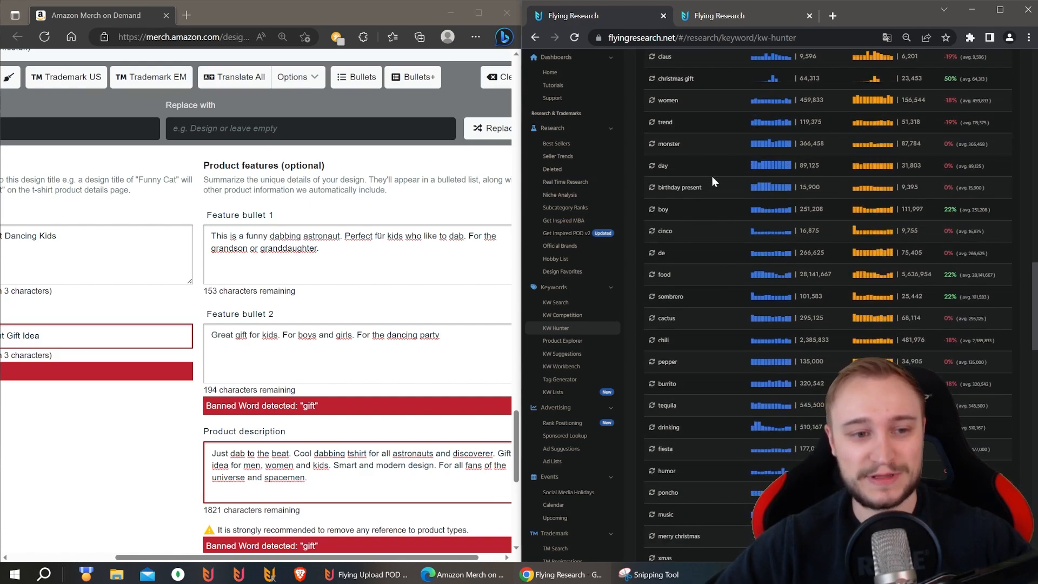
{"action": "scroll", "coordinate": [712, 177], "scroll_direction": "down", "scroll_amount": 4}
{"action": "scroll", "coordinate": [718, 163], "scroll_direction": "down", "scroll_amount": 10}
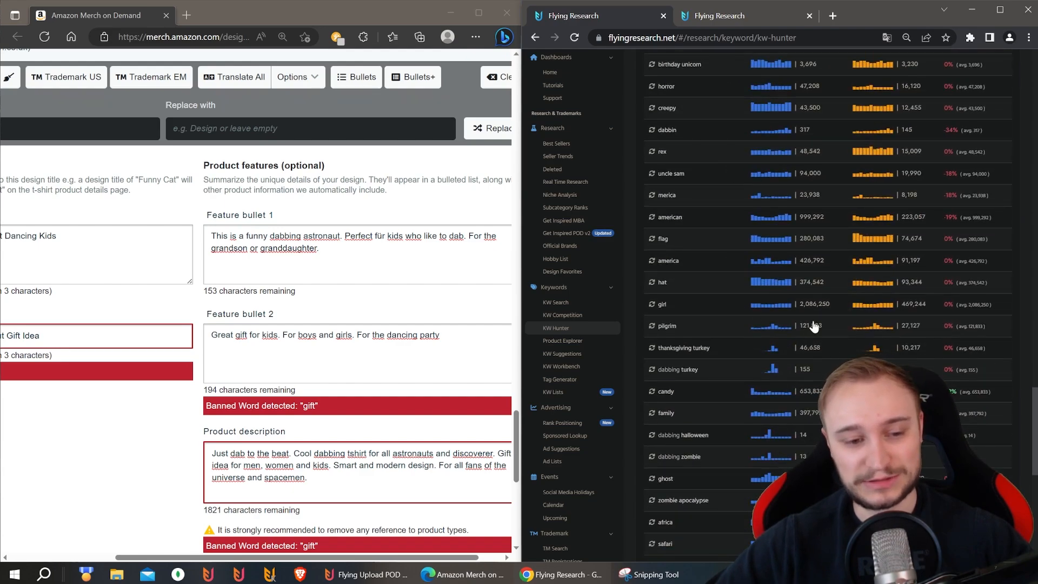
{"action": "scroll", "coordinate": [814, 327], "scroll_direction": "down", "scroll_amount": 2}
{"action": "scroll", "coordinate": [823, 327], "scroll_direction": "down", "scroll_amount": 1}
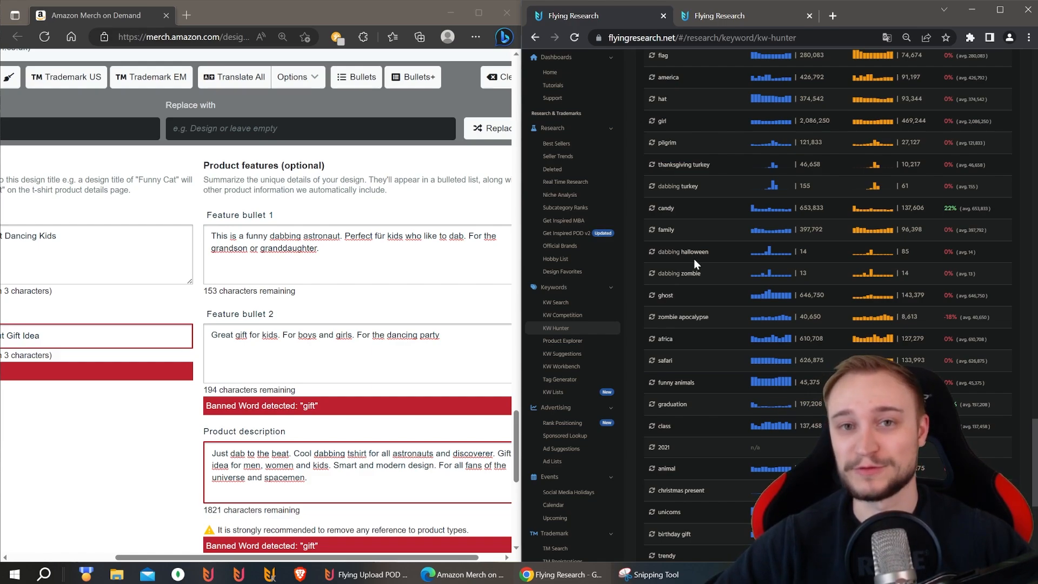
{"action": "scroll", "coordinate": [687, 258], "scroll_direction": "down", "scroll_amount": 1}
{"action": "scroll", "coordinate": [697, 253], "scroll_direction": "down", "scroll_amount": 2}
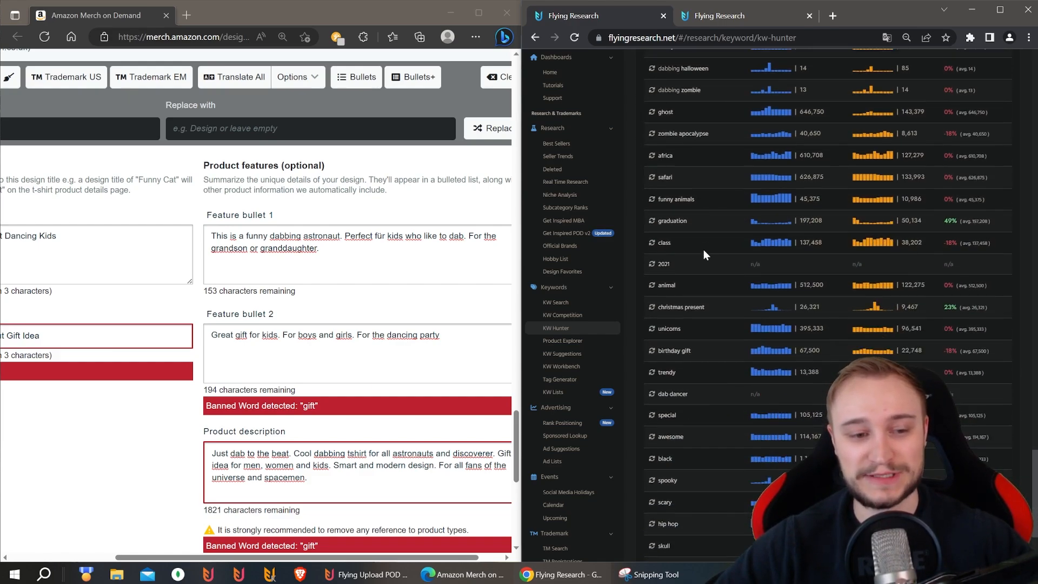
{"action": "scroll", "coordinate": [702, 247], "scroll_direction": "down", "scroll_amount": 1}
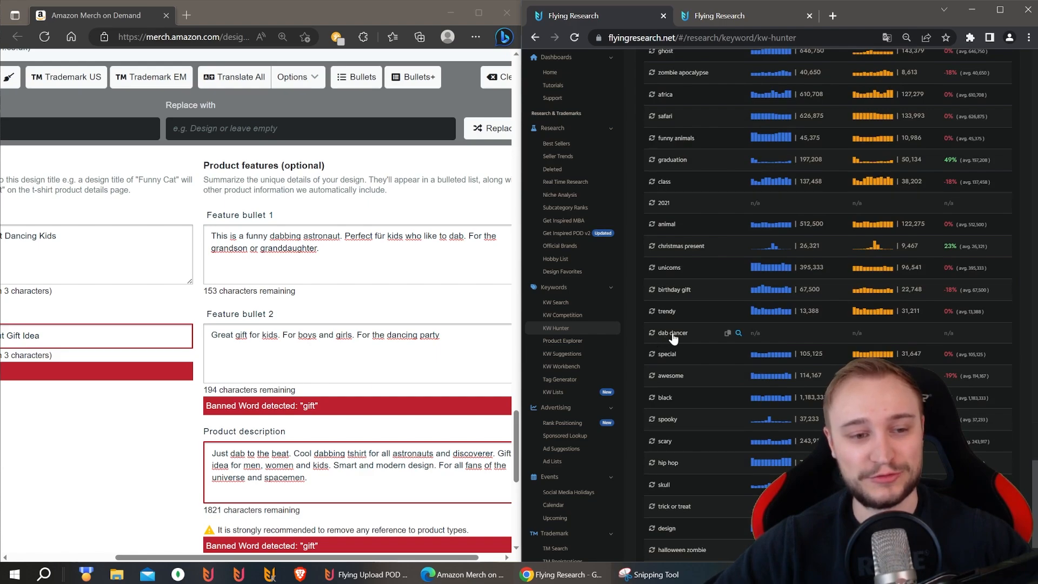
Extend the end of feature bullet 2 with ", for the dab dancer."
{"action": "left_click", "coordinate": [441, 335]}
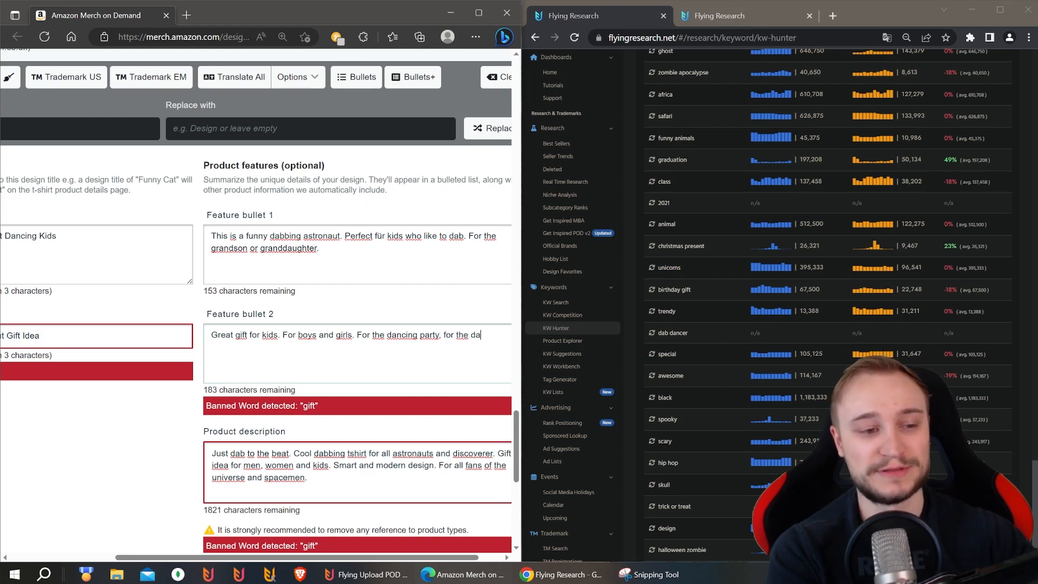
{"action": "type", "text": ", for the dab dancer"}
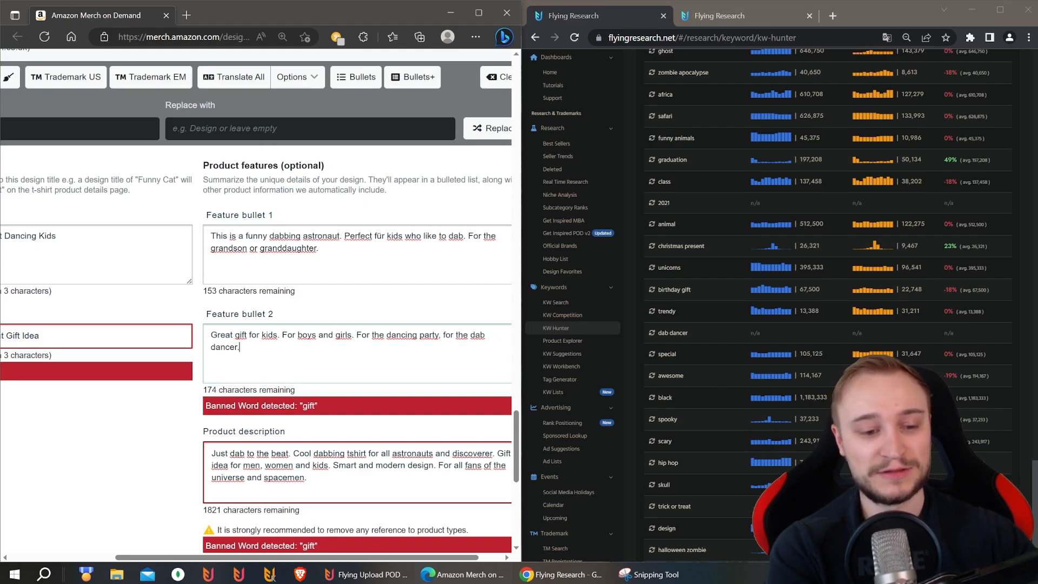
{"action": "type", "text": "."}
Replace the product description with the text of feature bullet 1 followed by the text of feature bullet 2
{"action": "scroll", "coordinate": [257, 297], "scroll_direction": "down", "scroll_amount": 1}
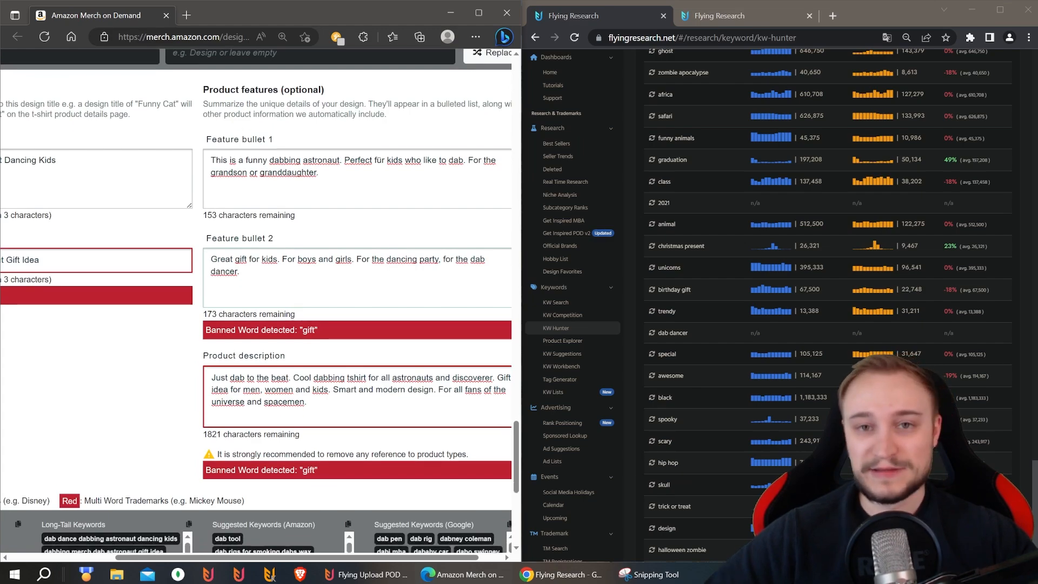
{"action": "scroll", "coordinate": [302, 252], "scroll_direction": "up", "scroll_amount": 1}
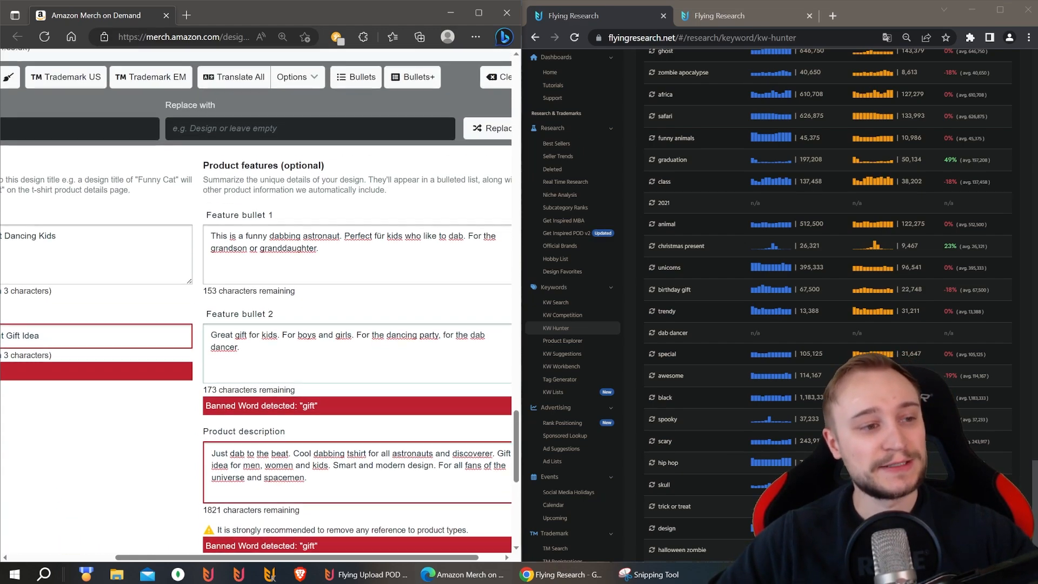
{"action": "scroll", "coordinate": [243, 206], "scroll_direction": "down", "scroll_amount": 1}
{"action": "left_click_drag", "start_coordinate": [320, 173], "coordinate": [167, 152]}
{"action": "key", "text": "ctrl+c"}
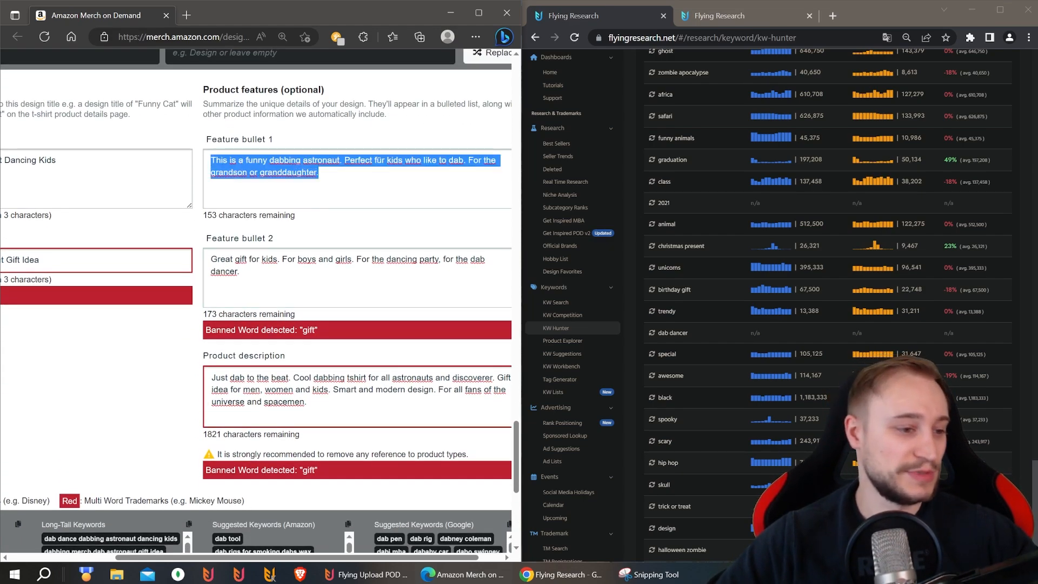
{"action": "left_click", "coordinate": [357, 390]}
{"action": "key", "text": "ctrl+a"}
{"action": "key", "text": "ctrl+v"}
{"action": "left_click_drag", "start_coordinate": [241, 272], "coordinate": [160, 234]}
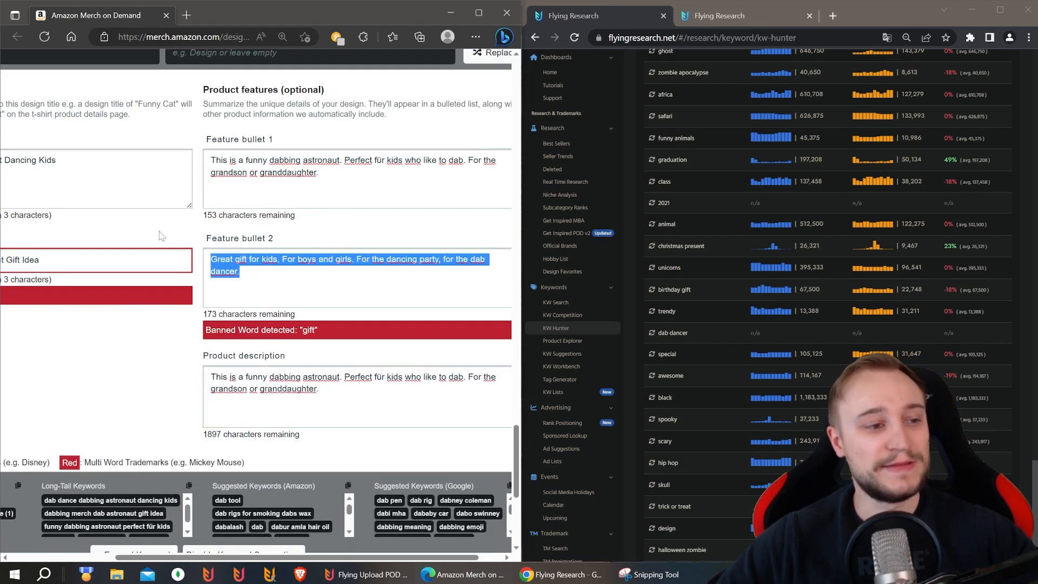
{"action": "left_click", "coordinate": [352, 395]}
{"action": "key", "text": "ctrl+v"}
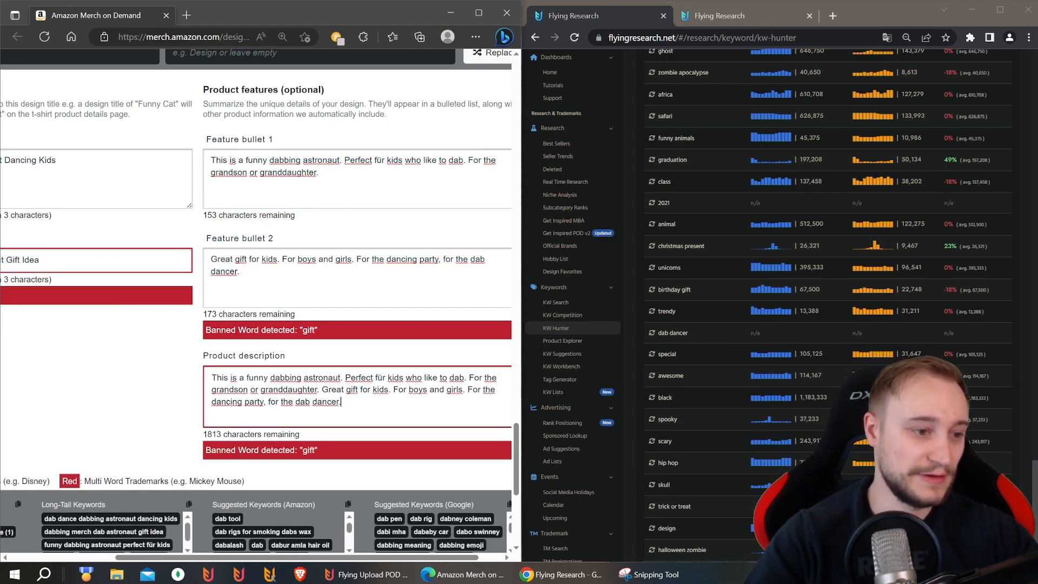
Review the rewritten design title, brand, feature bullets and product description in the English product details
{"action": "scroll", "coordinate": [257, 303], "scroll_direction": "up", "scroll_amount": 4}
{"action": "scroll", "coordinate": [257, 303], "scroll_direction": "up", "scroll_amount": 3}
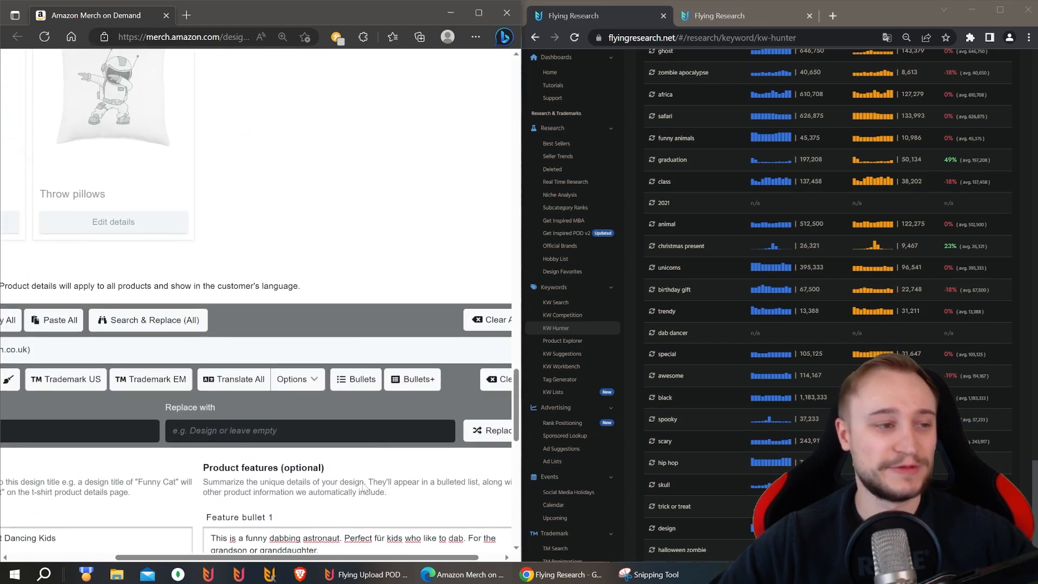
{"action": "scroll", "coordinate": [257, 303], "scroll_direction": "down", "scroll_amount": 3}
{"action": "left_click_drag", "start_coordinate": [279, 557], "coordinate": [103, 538]}
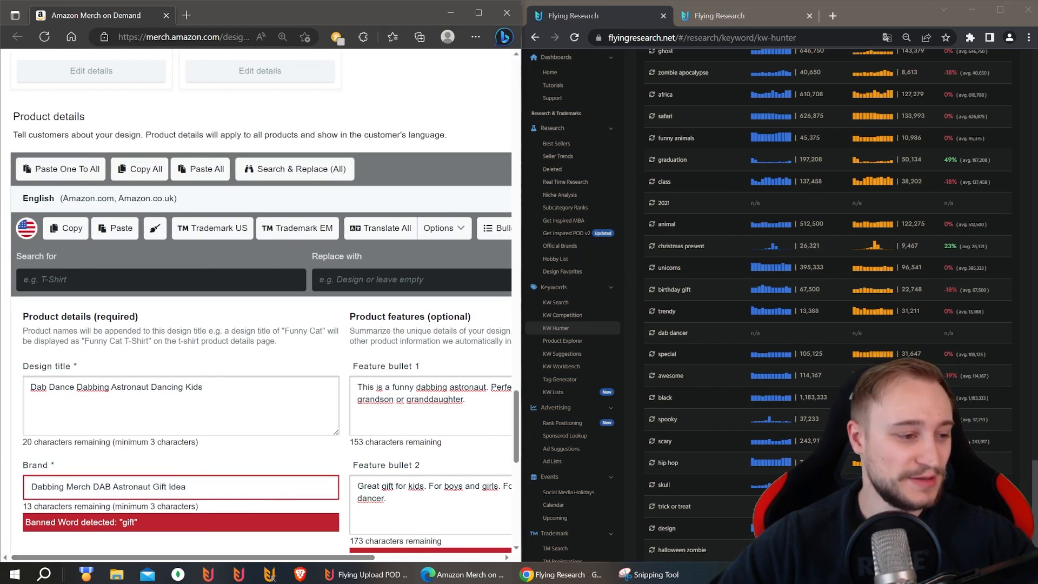
{"action": "scroll", "coordinate": [227, 381], "scroll_direction": "down", "scroll_amount": 3}
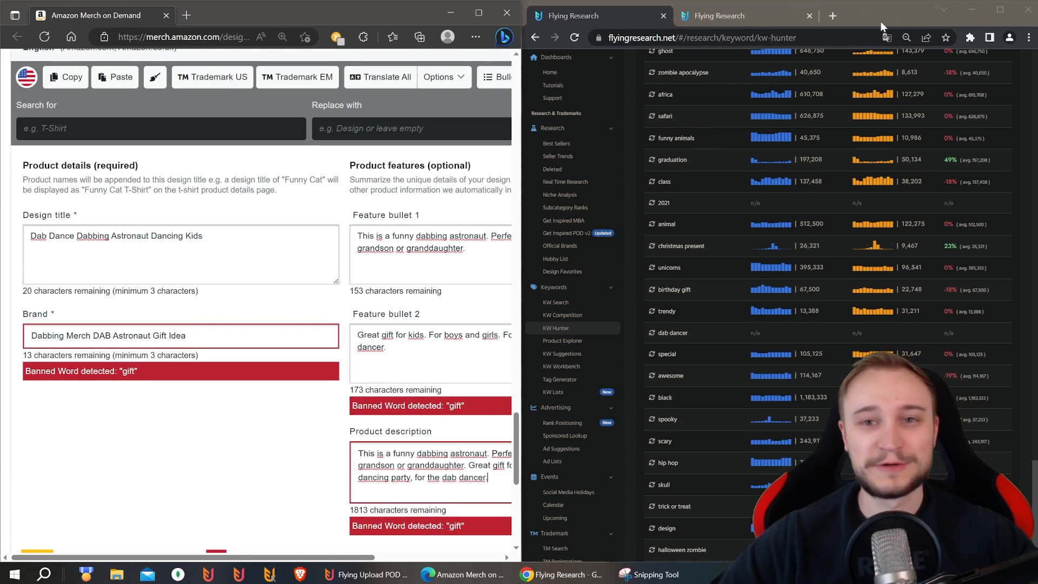
{"action": "scroll", "coordinate": [294, 299], "scroll_direction": "up", "scroll_amount": 2}
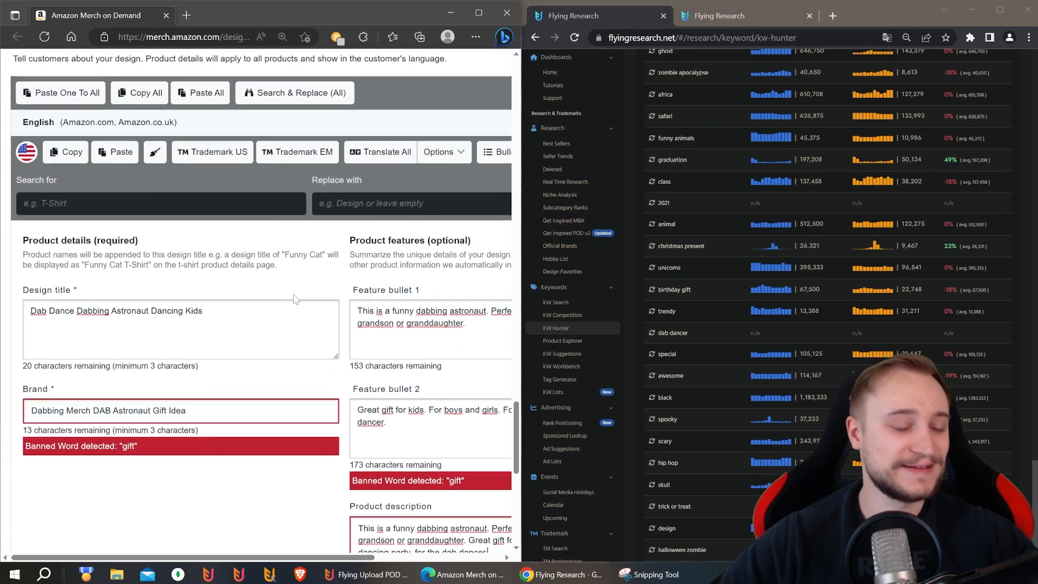
Look back over the KW Hunter results for "dabbing" in Flying Research, including the short-tail and long-tail keywords
{"action": "scroll", "coordinate": [825, 293], "scroll_direction": "down", "scroll_amount": 10}
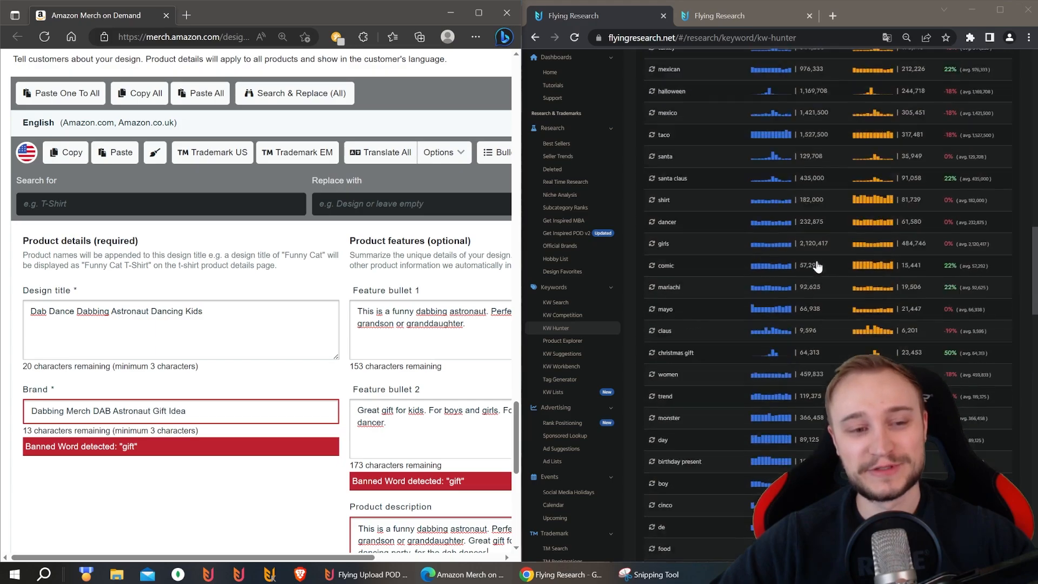
{"action": "scroll", "coordinate": [818, 266], "scroll_direction": "up", "scroll_amount": 12}
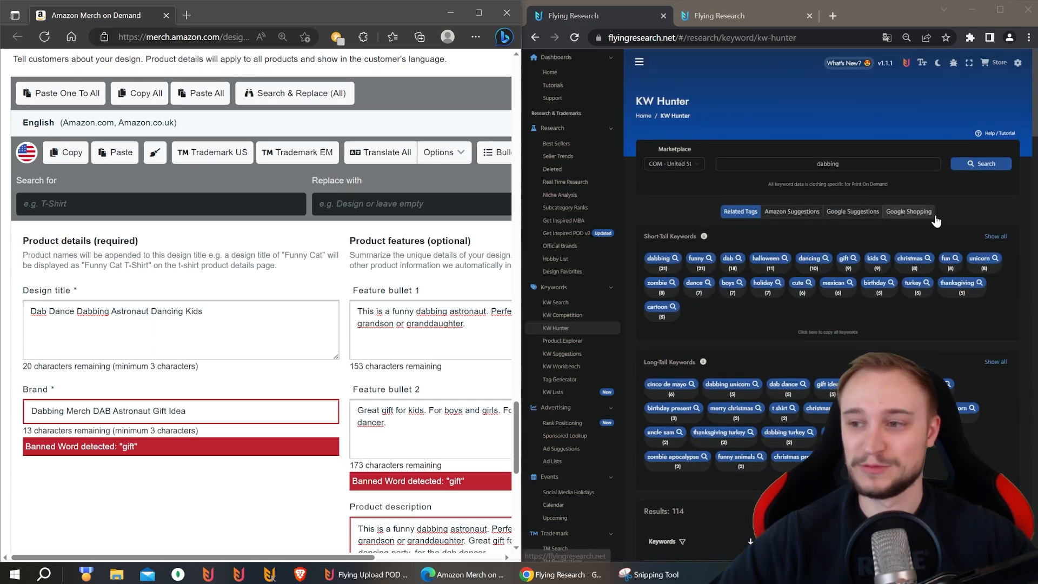
{"action": "scroll", "coordinate": [929, 186], "scroll_direction": "down", "scroll_amount": 3}
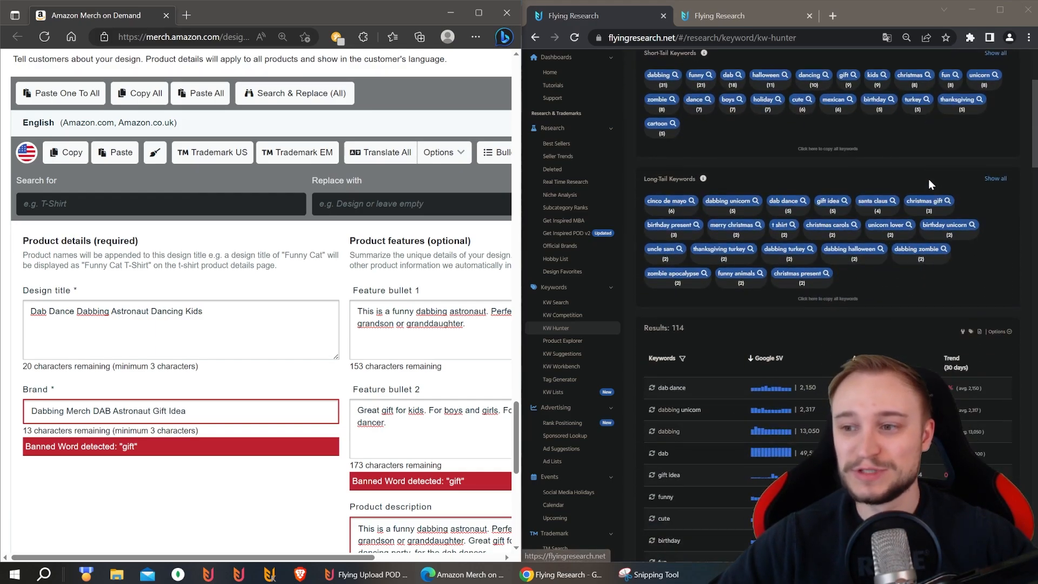
{"action": "scroll", "coordinate": [929, 185], "scroll_direction": "up", "scroll_amount": 1}
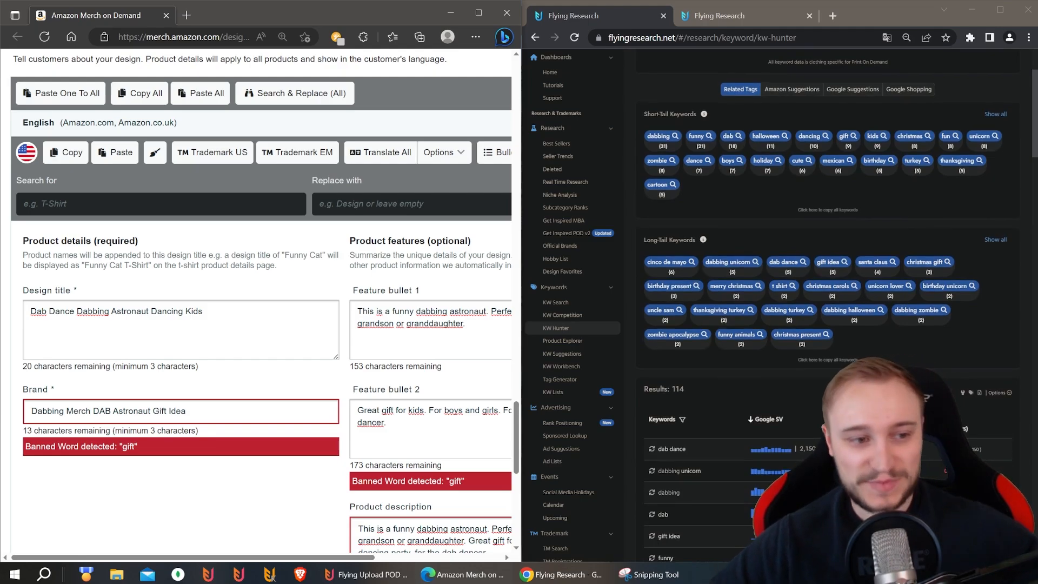
Maximize the Amazon Merch window and check the whole listing, from the t-shirt design, colors and price to the product details
{"action": "left_click_drag", "start_coordinate": [265, 16], "coordinate": [367, 49]}
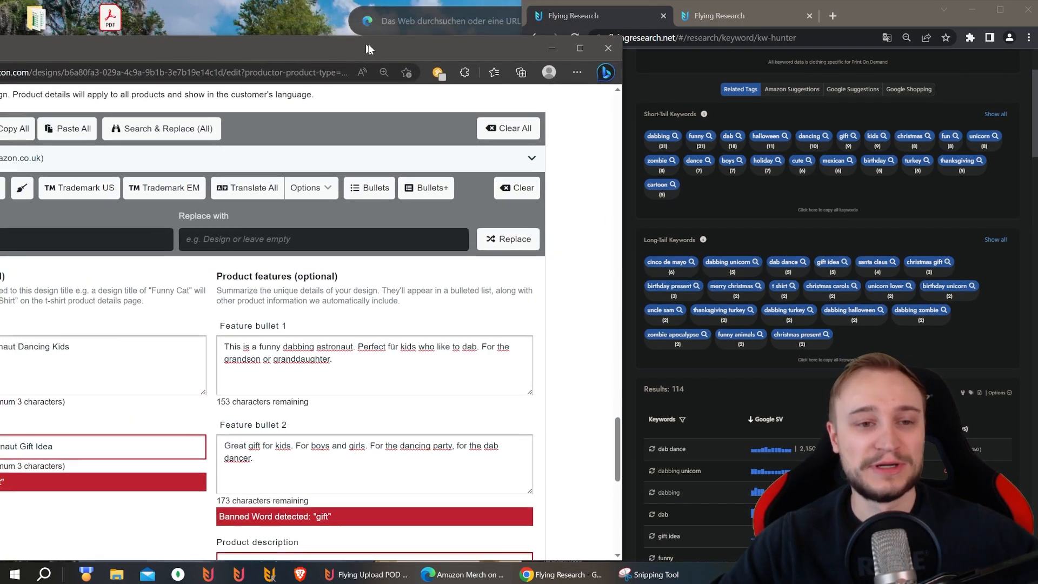
{"action": "double_click", "coordinate": [366, 49]}
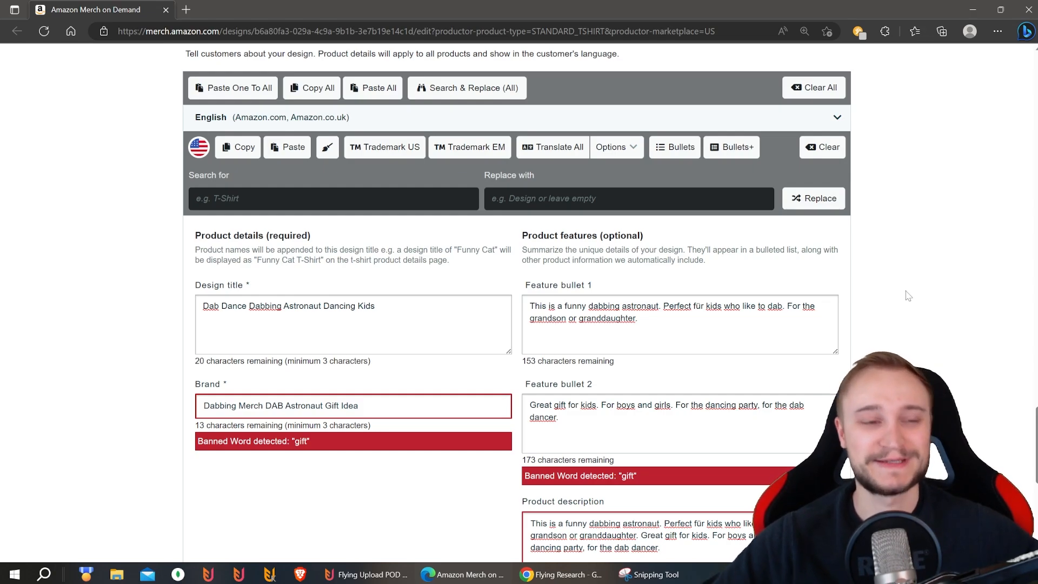
{"action": "scroll", "coordinate": [285, 189], "scroll_direction": "up", "scroll_amount": 15}
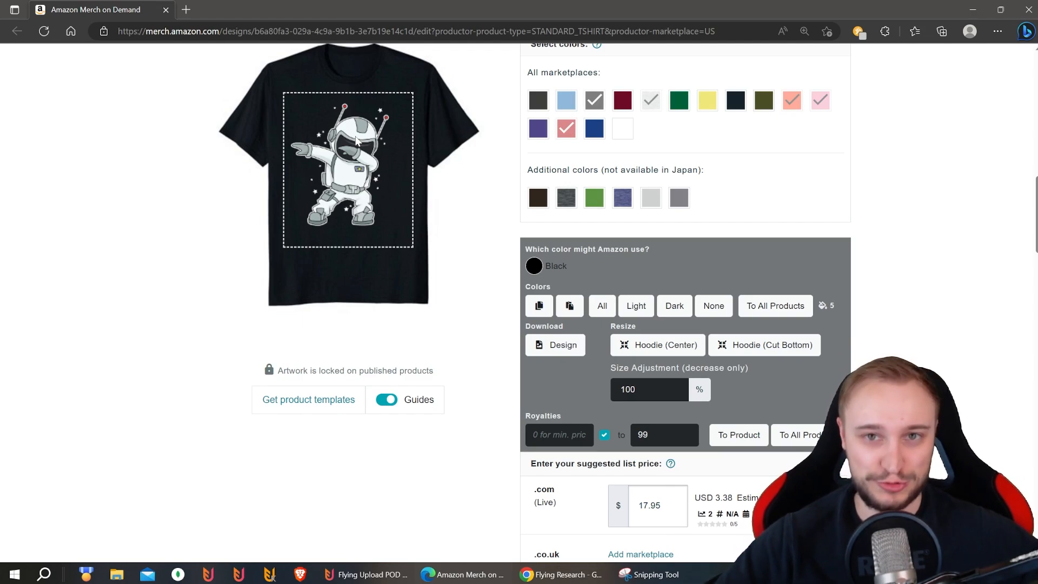
{"action": "scroll", "coordinate": [387, 187], "scroll_direction": "down", "scroll_amount": 2}
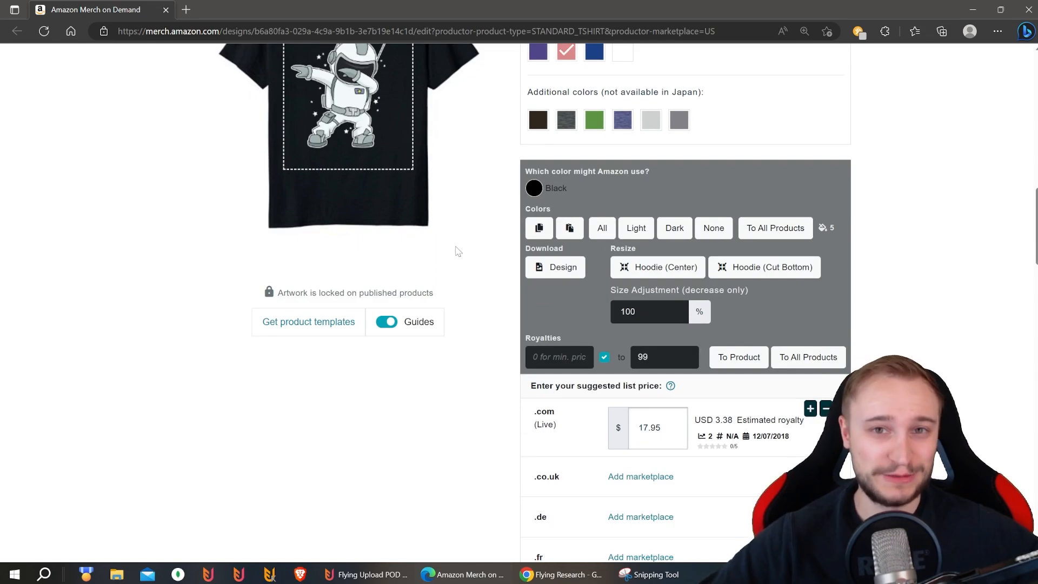
{"action": "scroll", "coordinate": [457, 270], "scroll_direction": "down", "scroll_amount": 20}
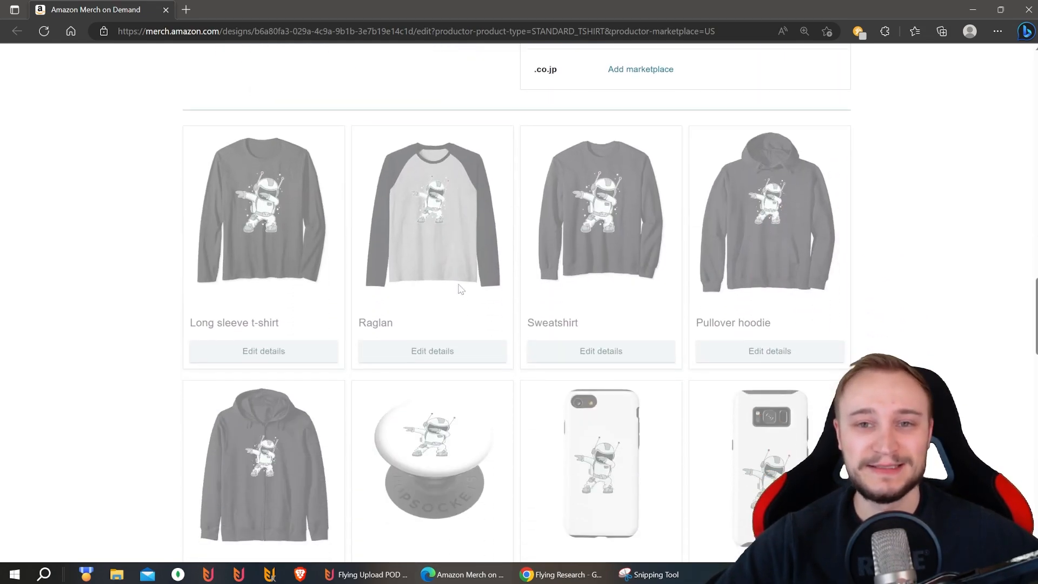
{"action": "scroll", "coordinate": [457, 300], "scroll_direction": "down", "scroll_amount": 7}
{"action": "scroll", "coordinate": [464, 296], "scroll_direction": "up", "scroll_amount": 1}
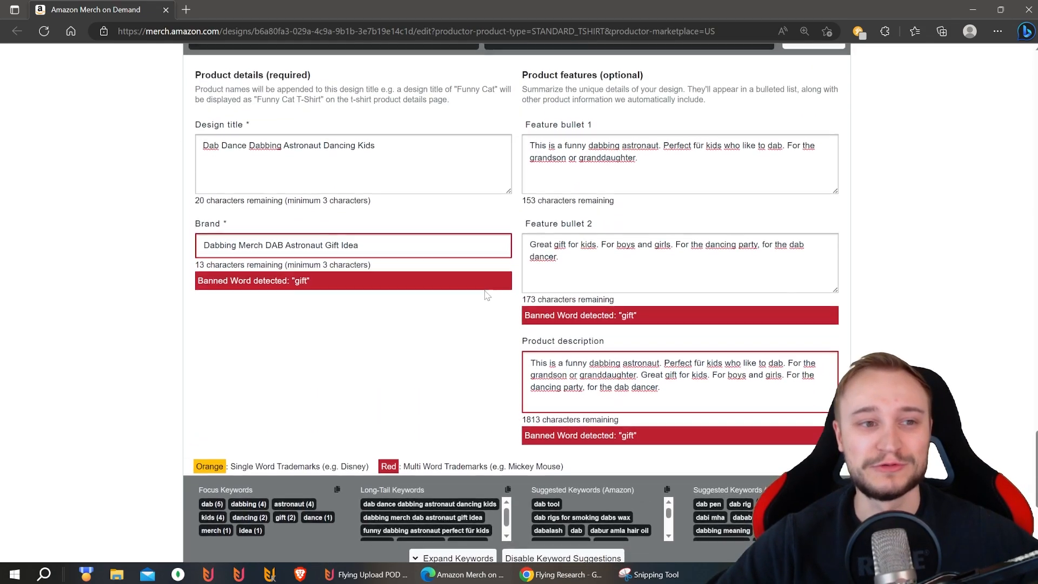